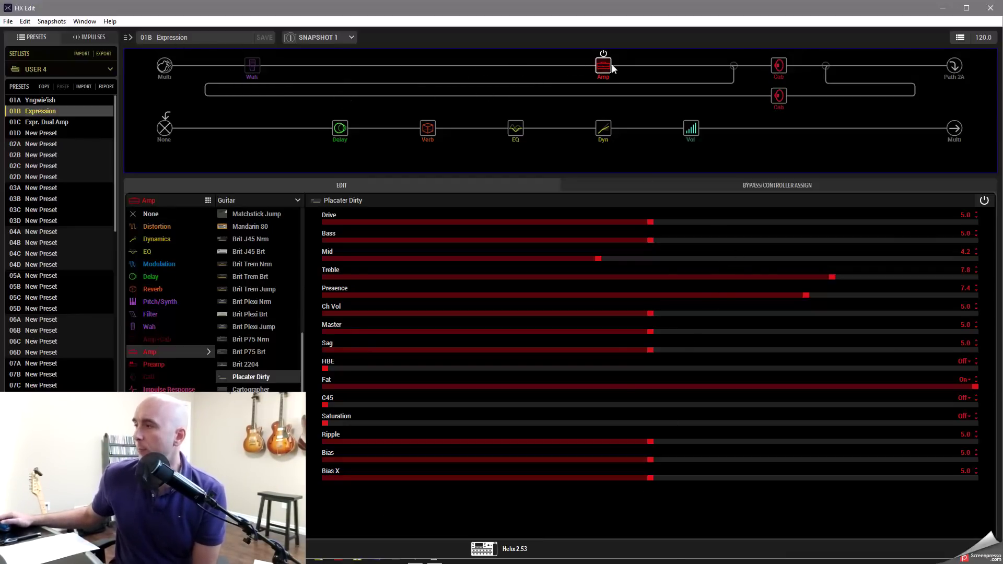
- Check both cabs, then set the split's Route To to Even Split
mouse_move(613, 68)
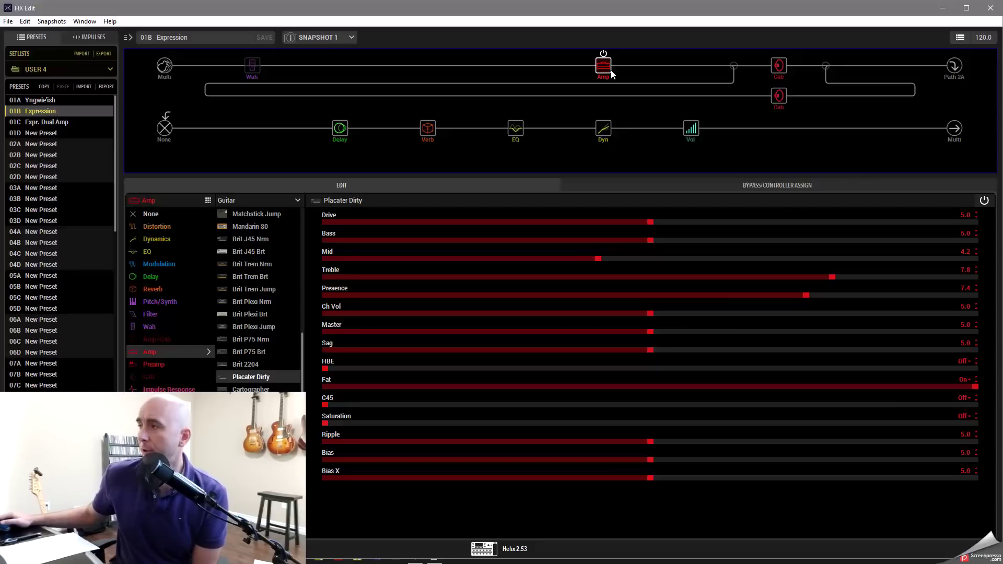
click(778, 67)
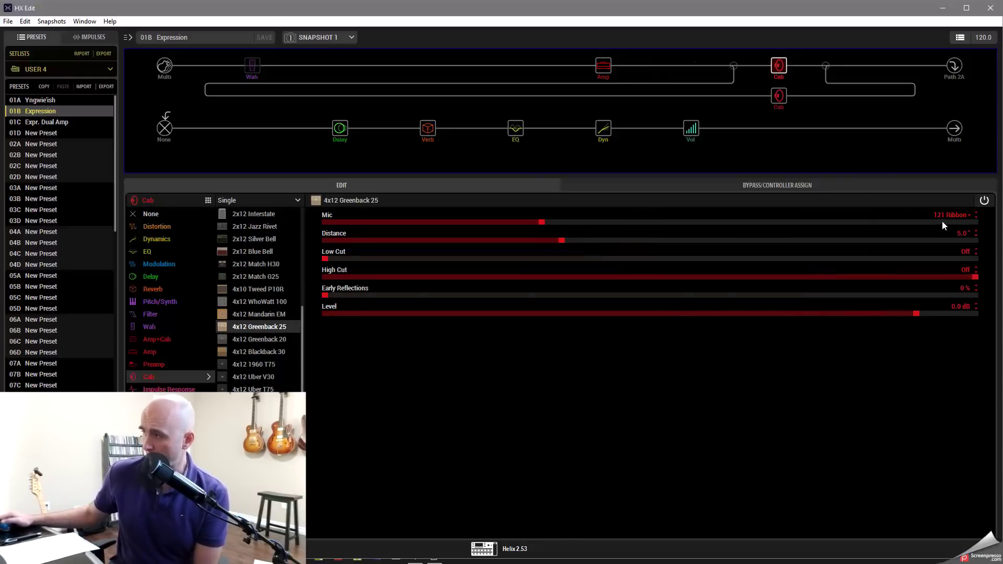
click(778, 96)
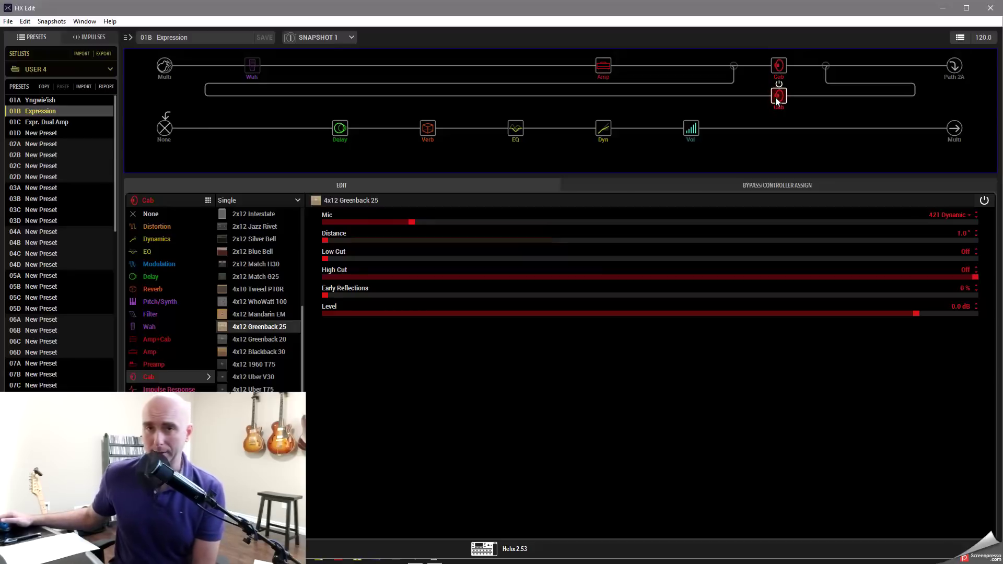
mouse_move(733, 68)
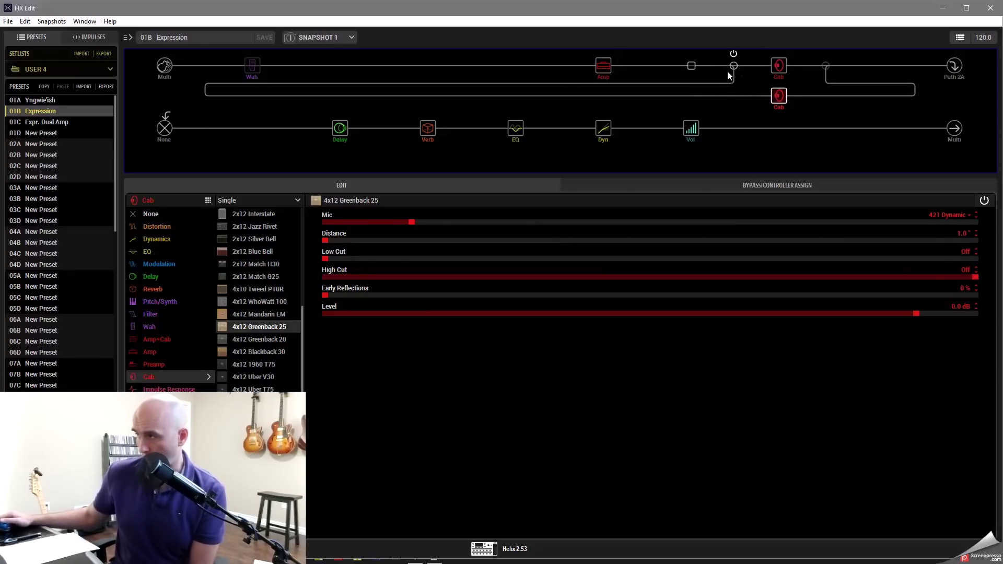
click(733, 72)
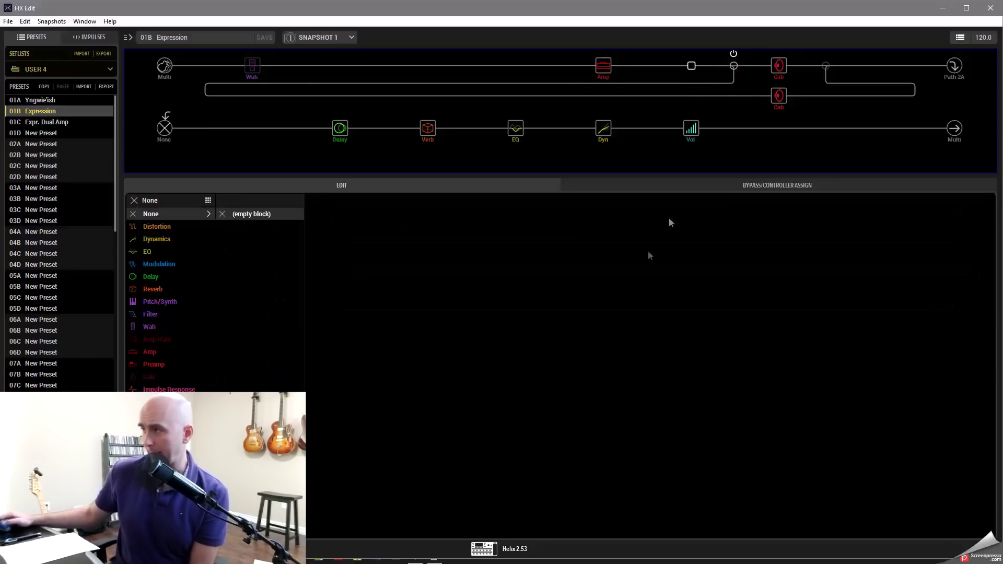
click(734, 66)
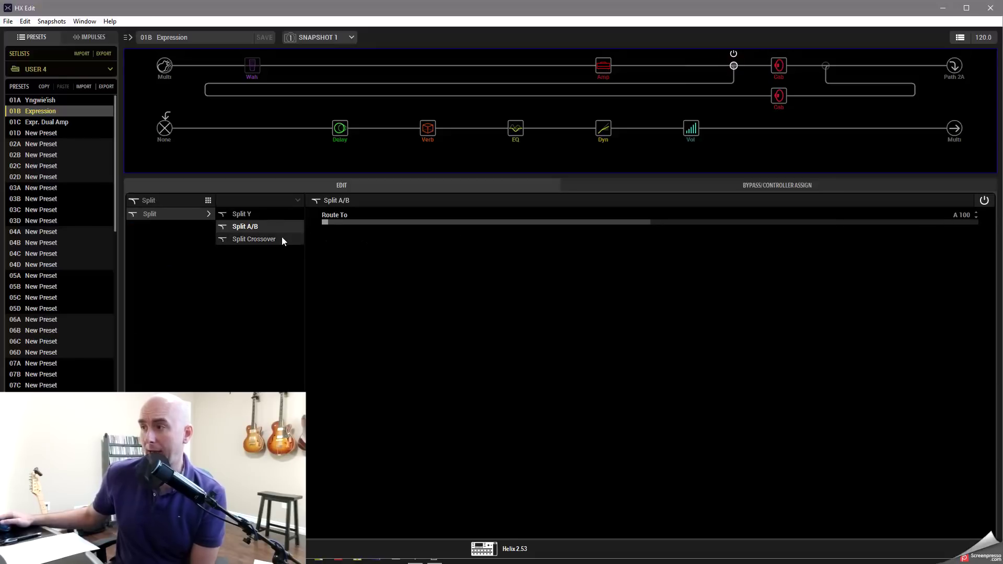
click(650, 222)
- Review the cab, delay, reverb, EQ, compressor, volume and wah blocks, ending on the Placater Dirty amp
click(777, 67)
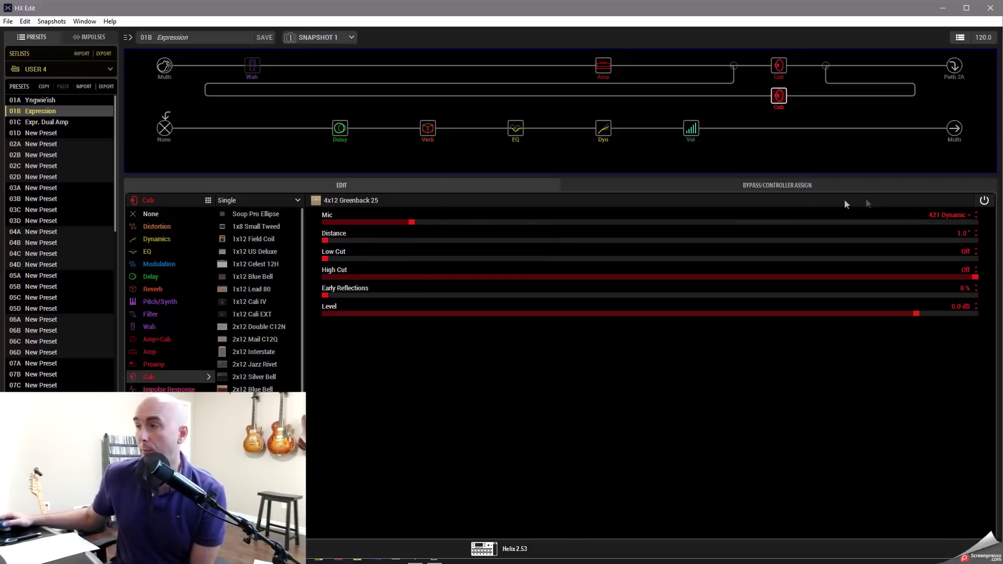
click(340, 129)
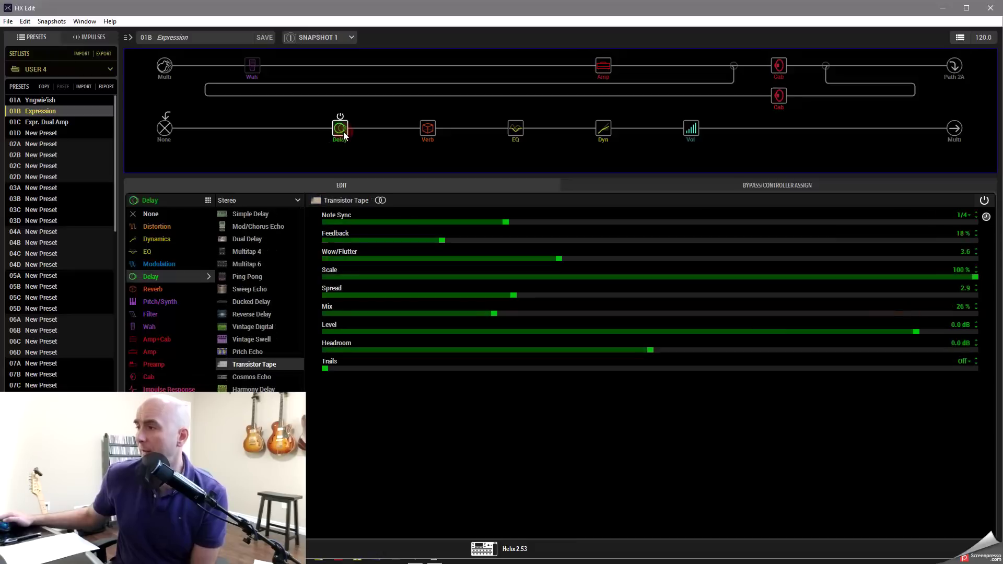
click(430, 129)
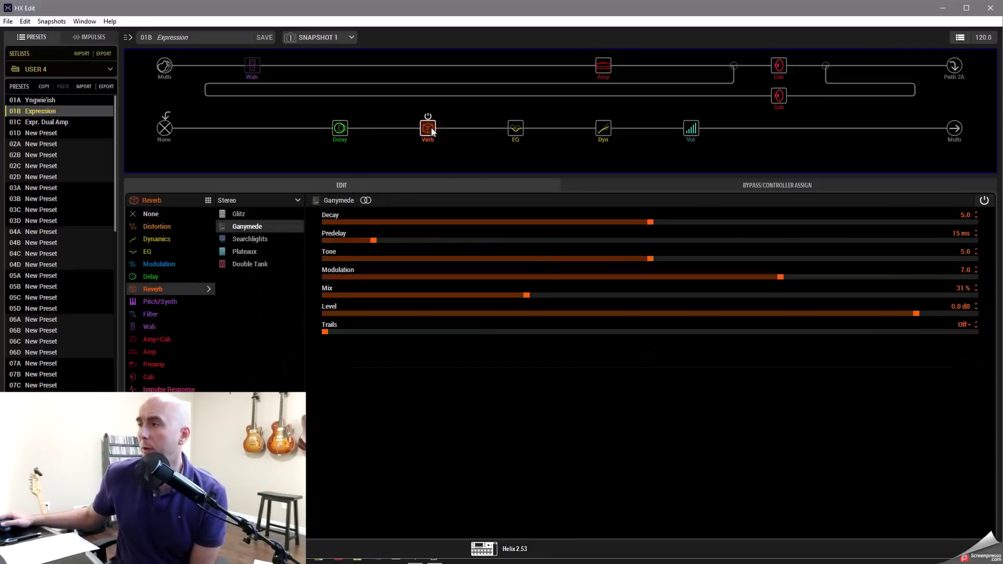
click(516, 137)
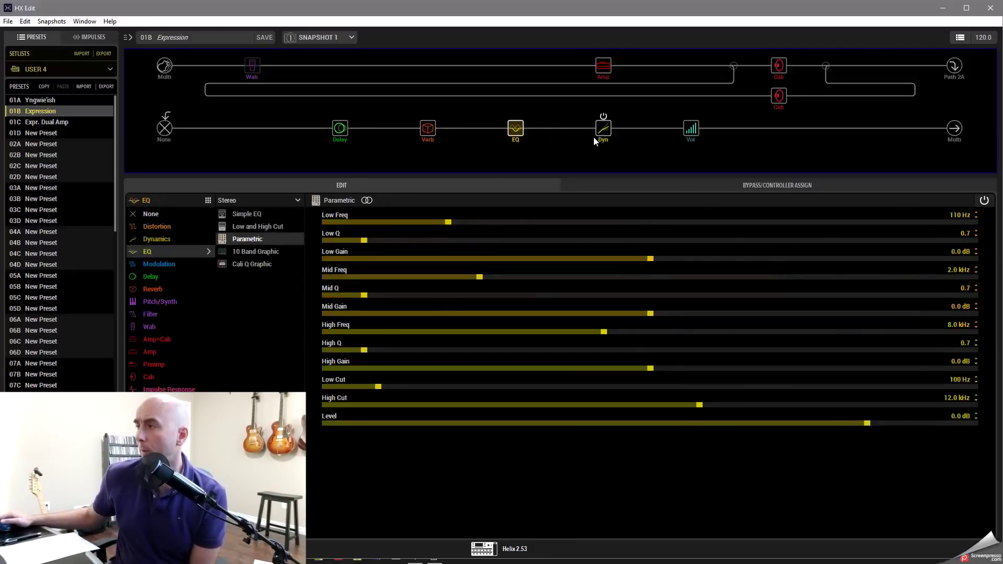
click(605, 137)
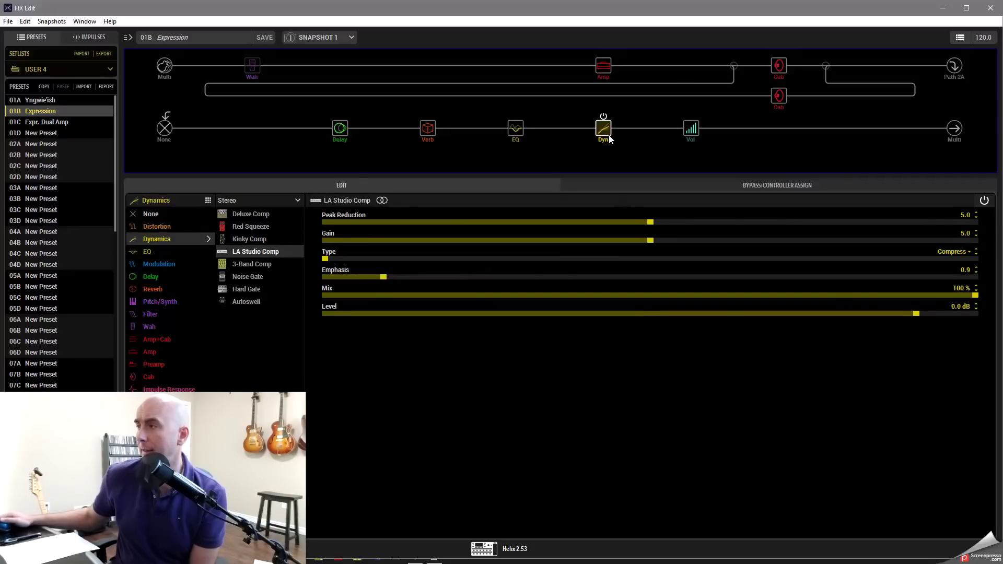
click(692, 132)
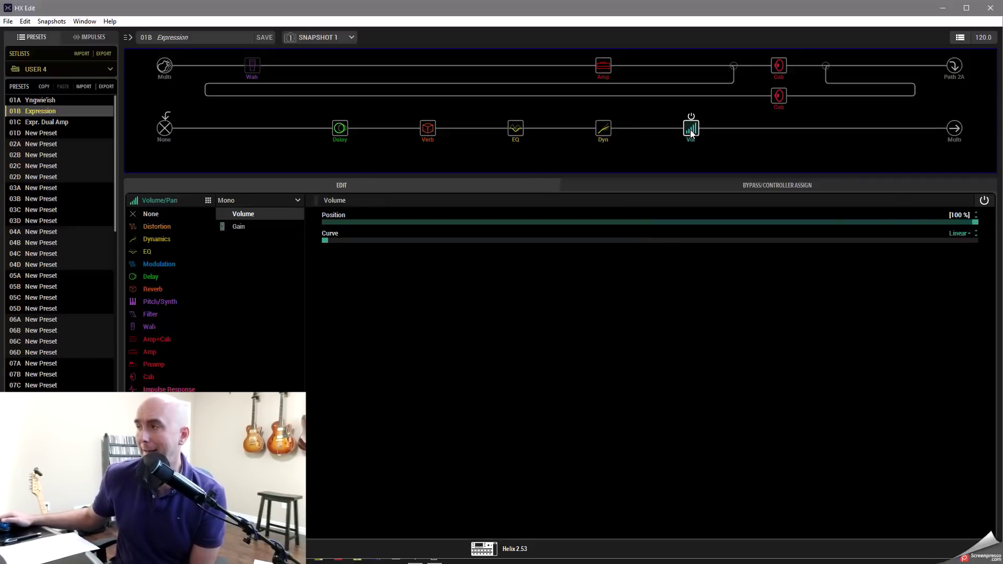
click(259, 75)
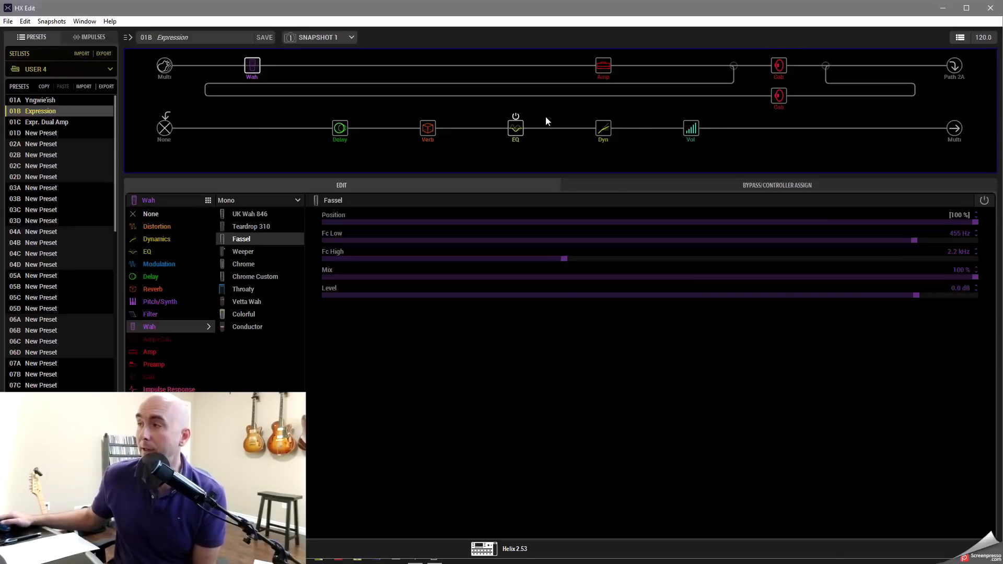
click(604, 77)
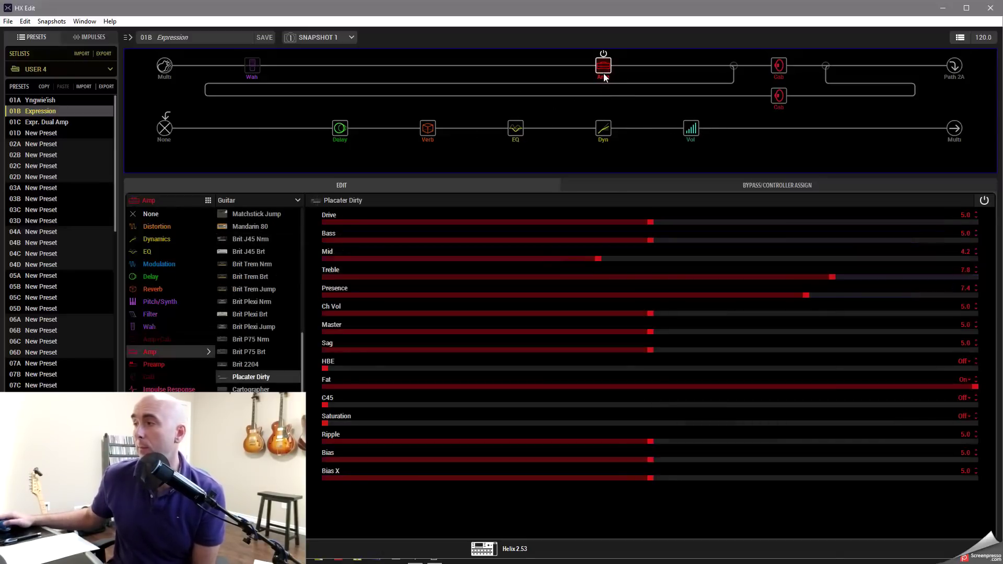
- Assign the Placater Dirty amp's Drive parameter to EXP Pedal 3
right_click(644, 223)
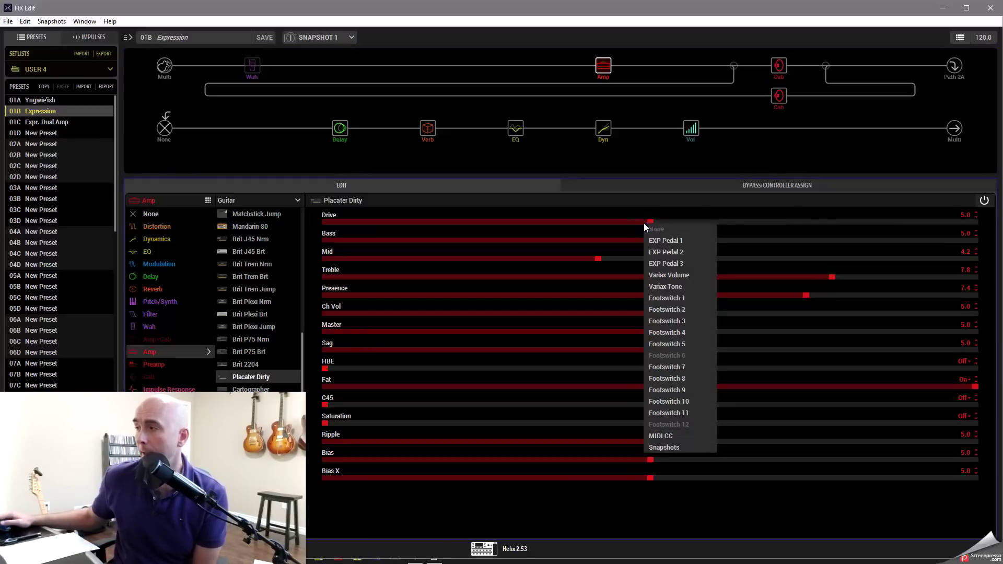
click(668, 266)
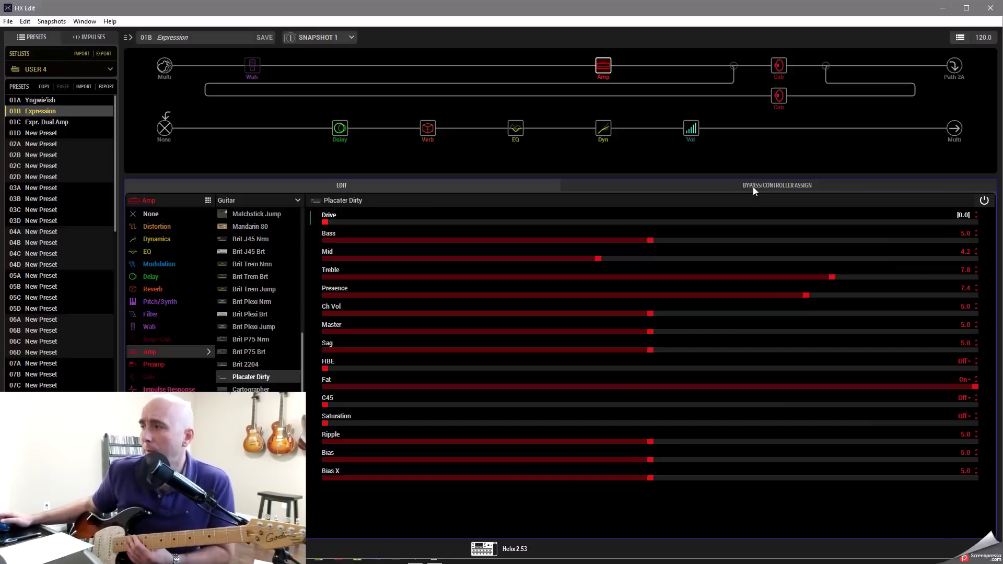
- Set the EXP Pedal 3 Drive range to Min 1.5 and Max 9.0
click(766, 186)
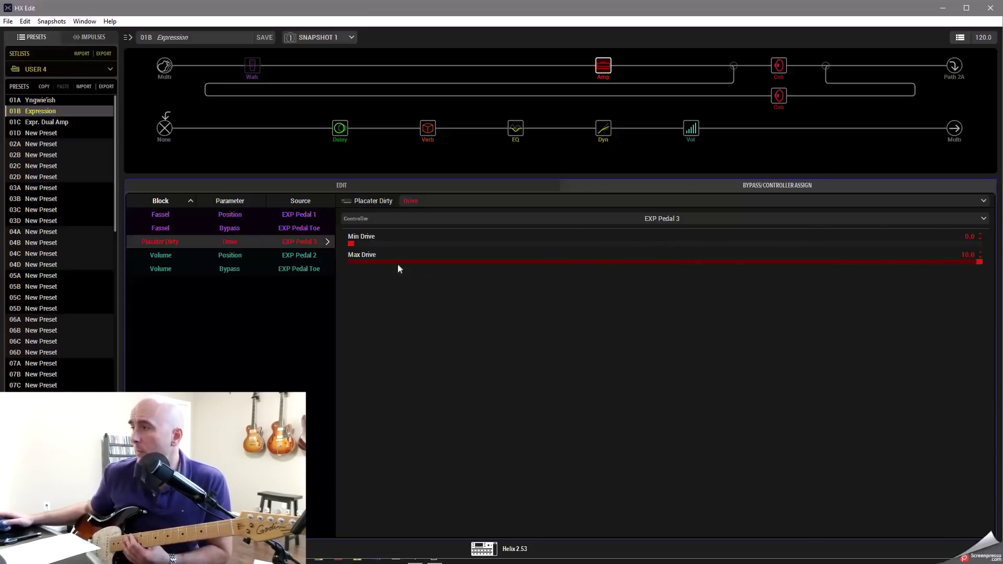
scroll(399, 249, up, 14)
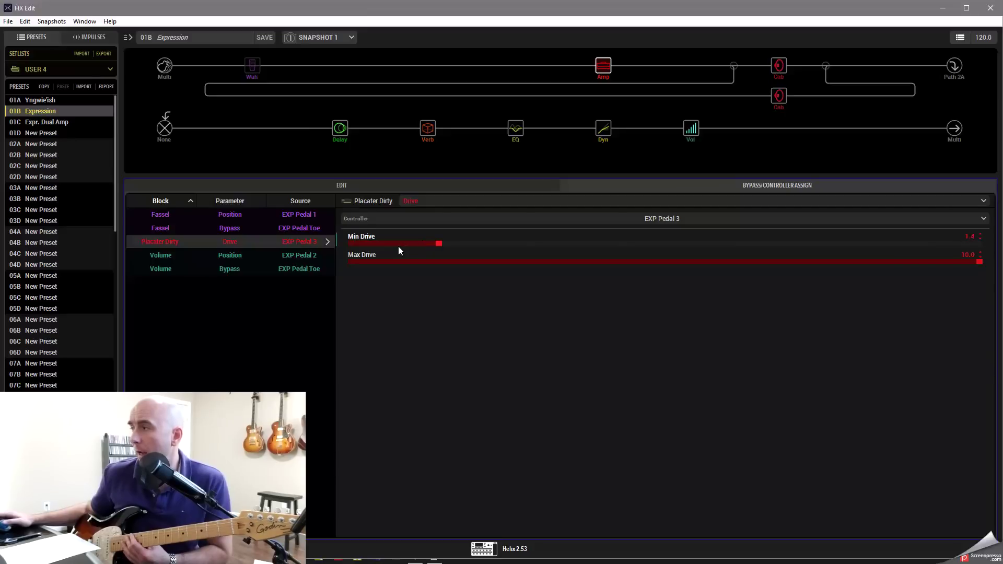
scroll(399, 249, up, 1)
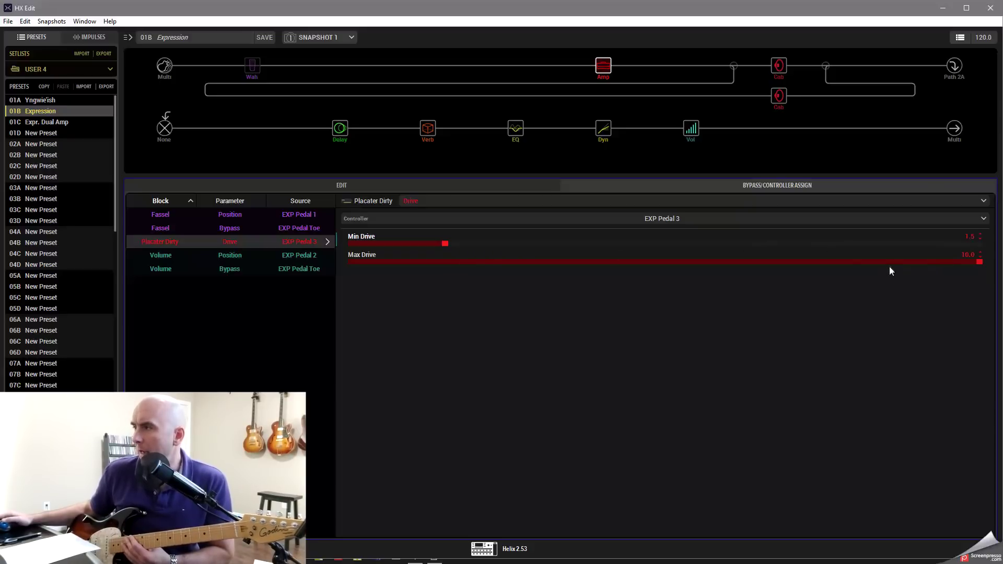
scroll(889, 261, down, 10)
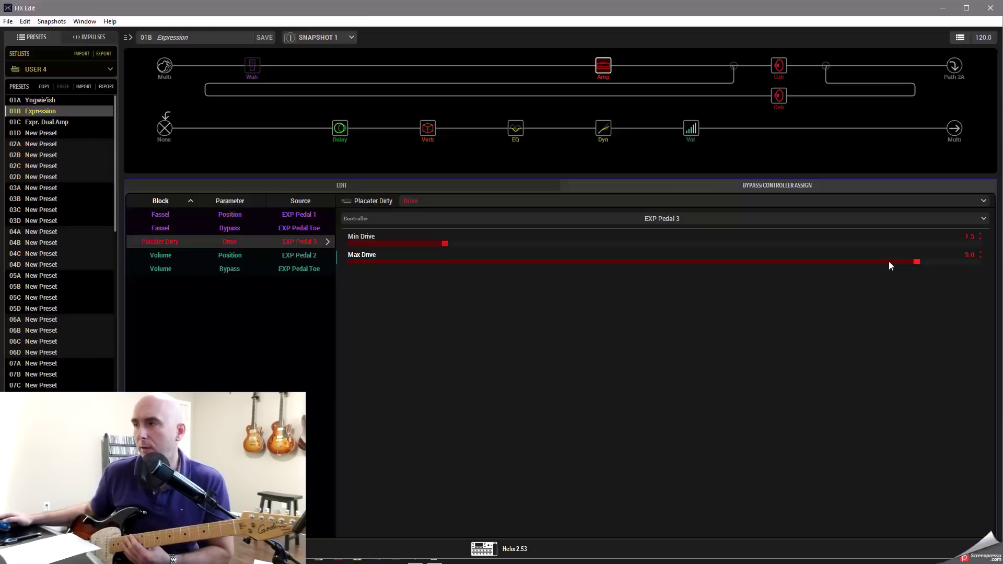
click(432, 186)
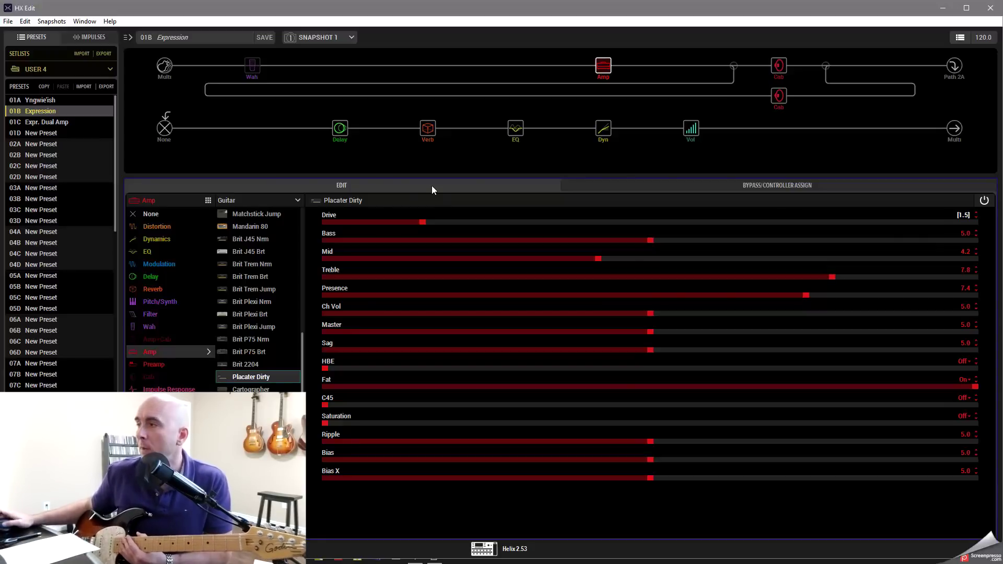
- Verify the Drive assignment's parameter, controller EXP Pedal 3 and 1.5 to 9.0 range
click(743, 185)
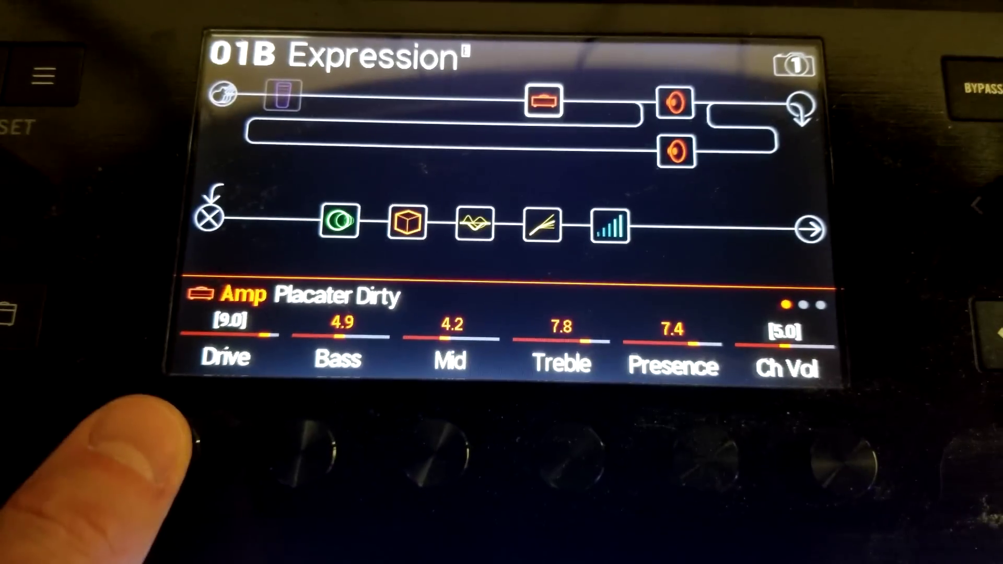
click(177, 455)
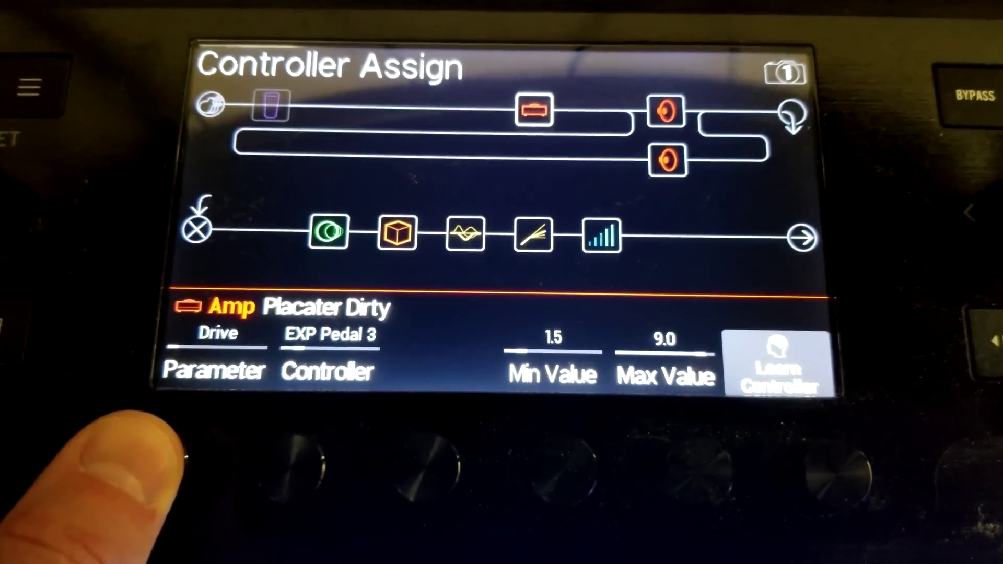
scroll(177, 454, down, 2)
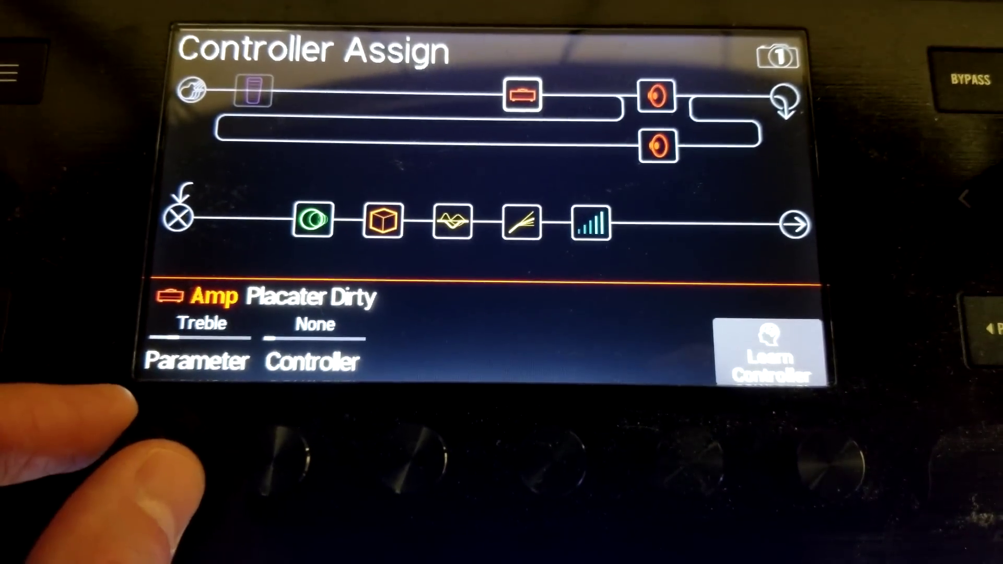
scroll(178, 455, up, 2)
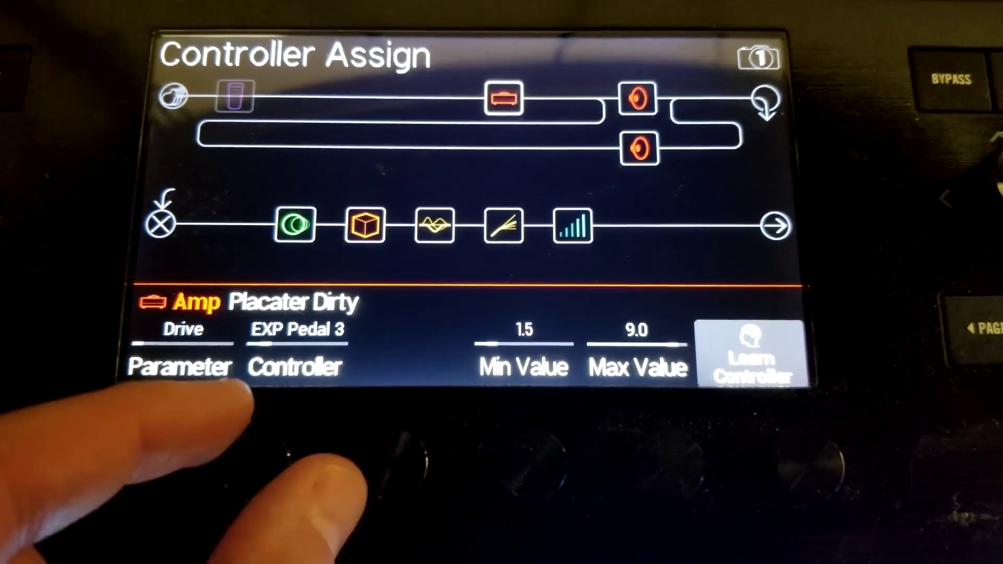
scroll(277, 458, up, 2)
scroll(293, 457, down, 2)
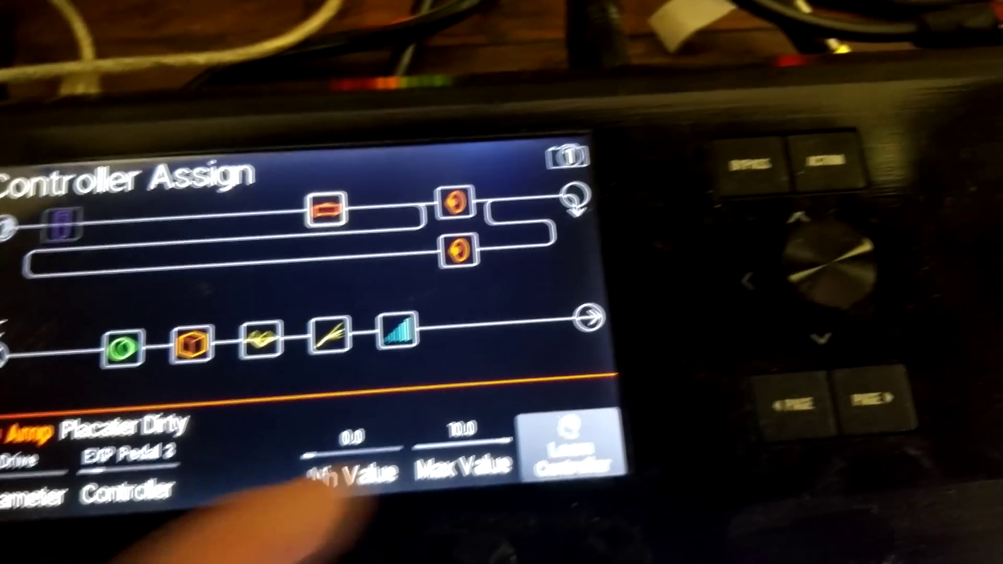
scroll(543, 460, up, 1)
scroll(543, 460, up, 1)
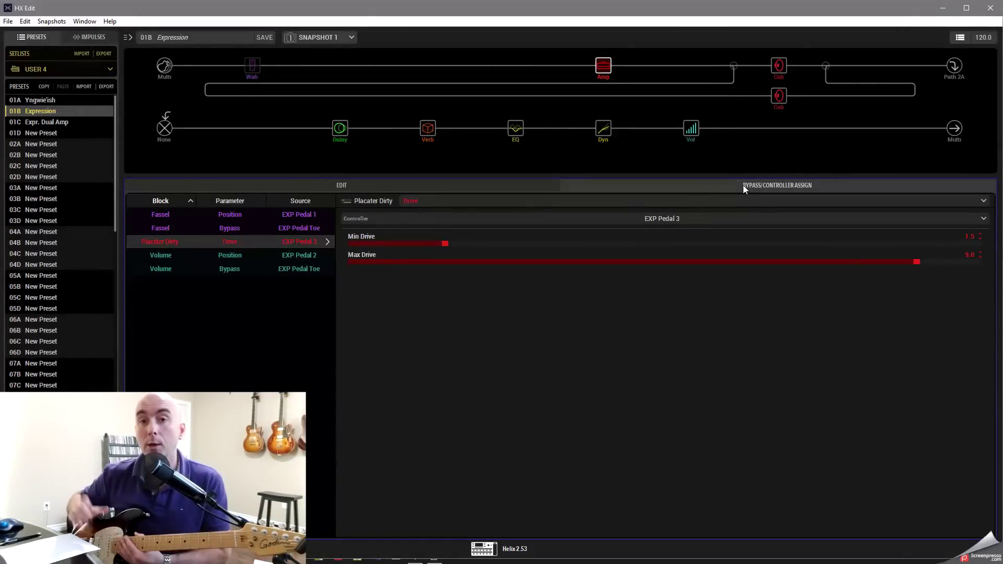
- Go back to the Placater Dirty amp's full parameter list
click(744, 186)
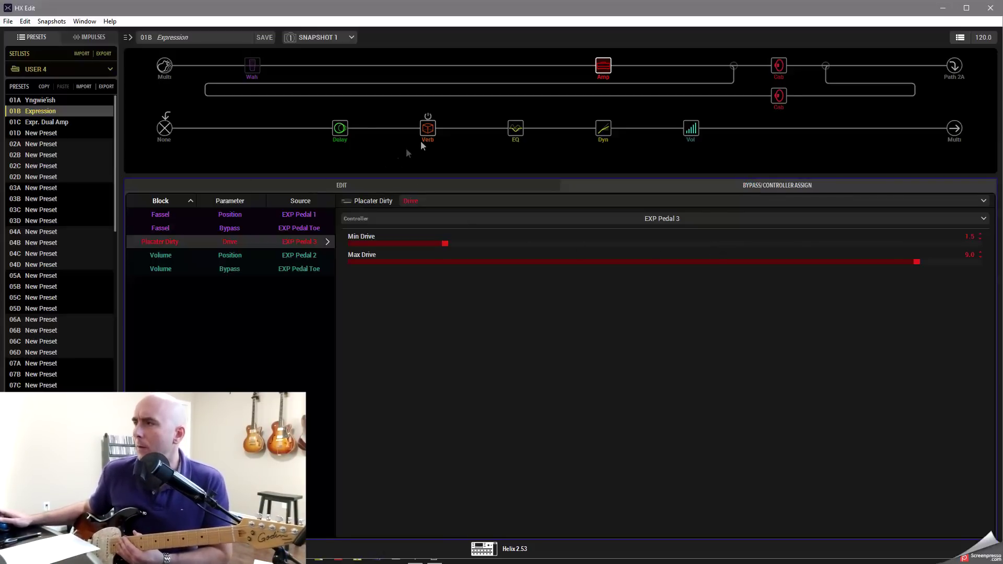
mouse_move(612, 69)
click(471, 187)
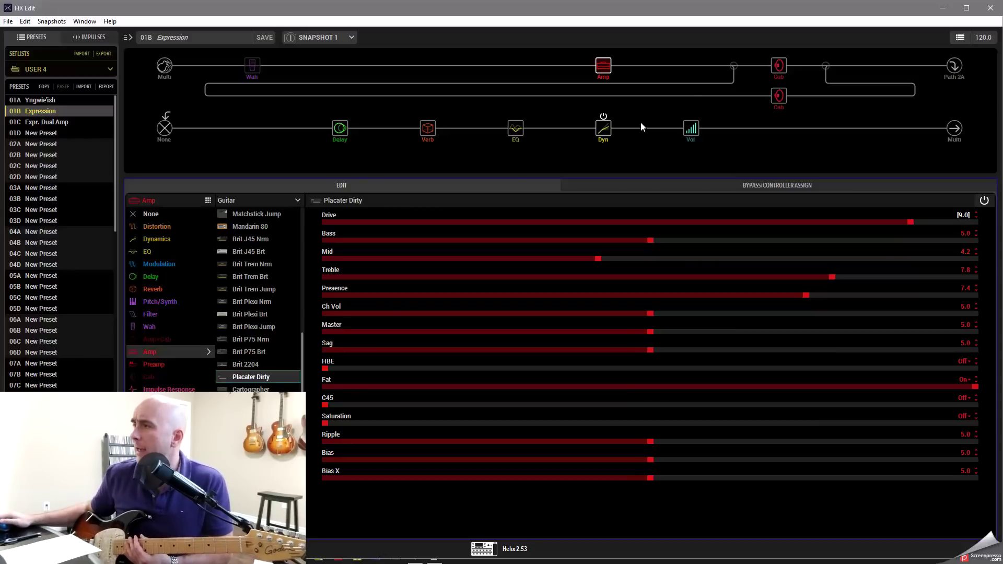
- Assign Split A/B's Route To to EXP Pedal 3 and show its pedal range
click(734, 66)
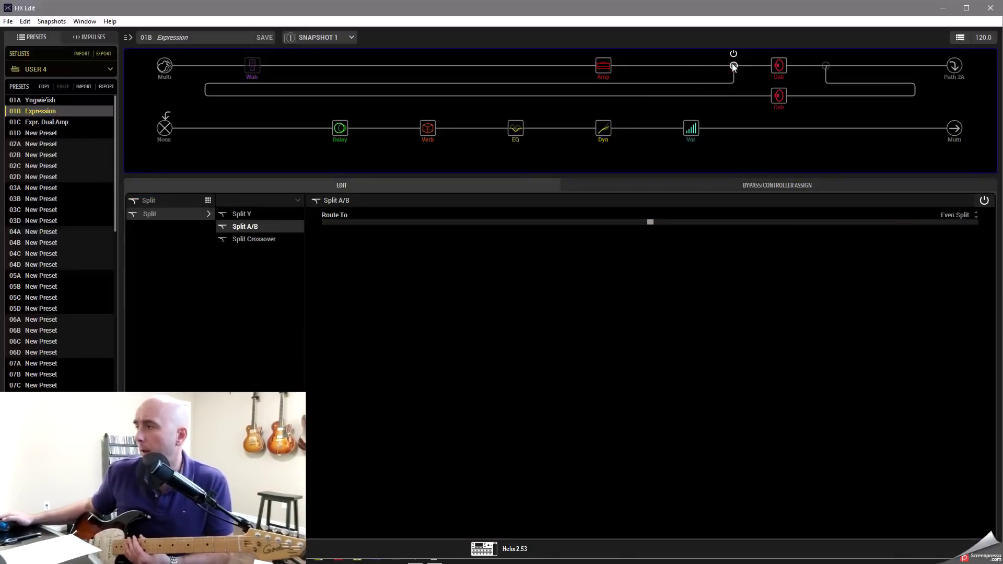
click(781, 64)
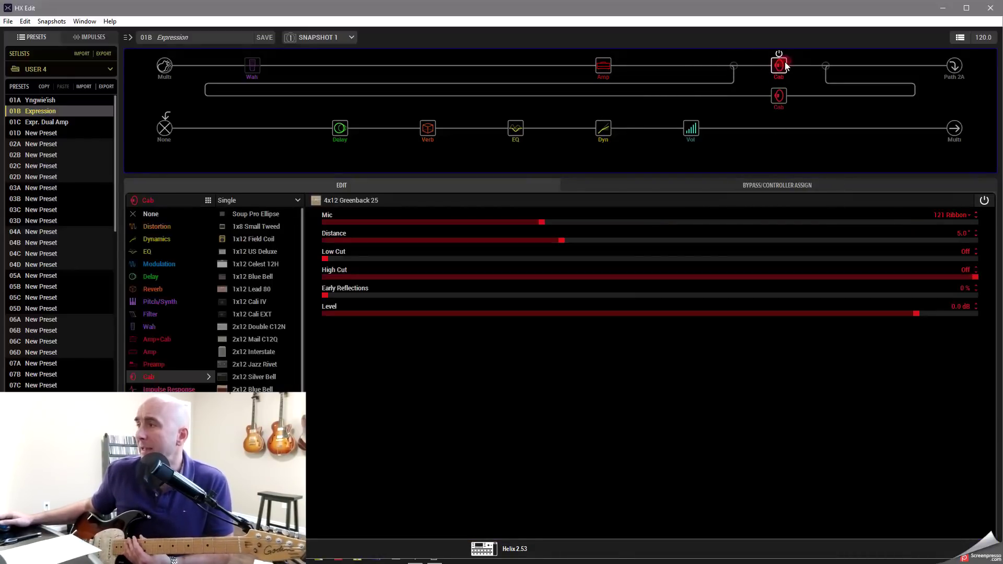
click(779, 96)
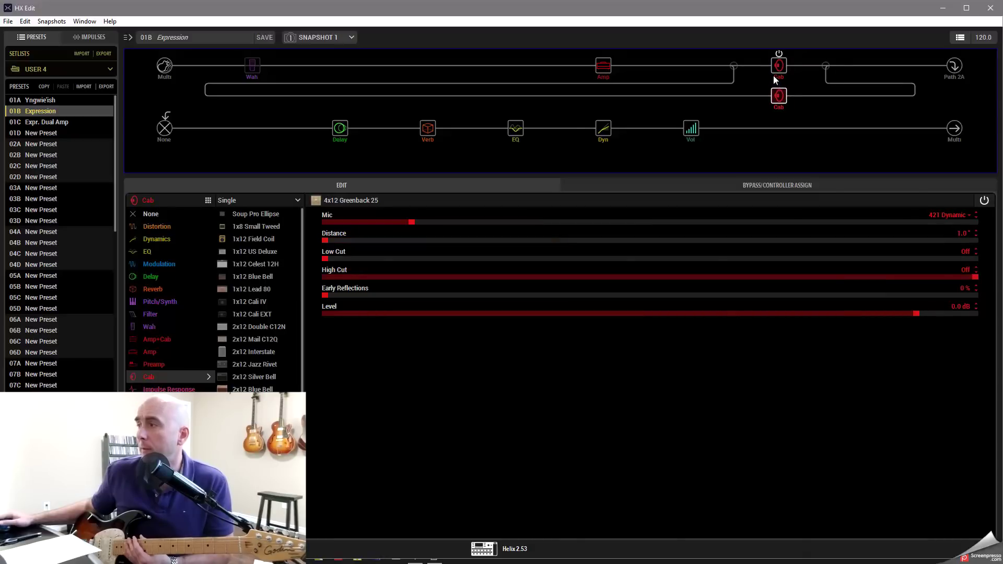
click(734, 66)
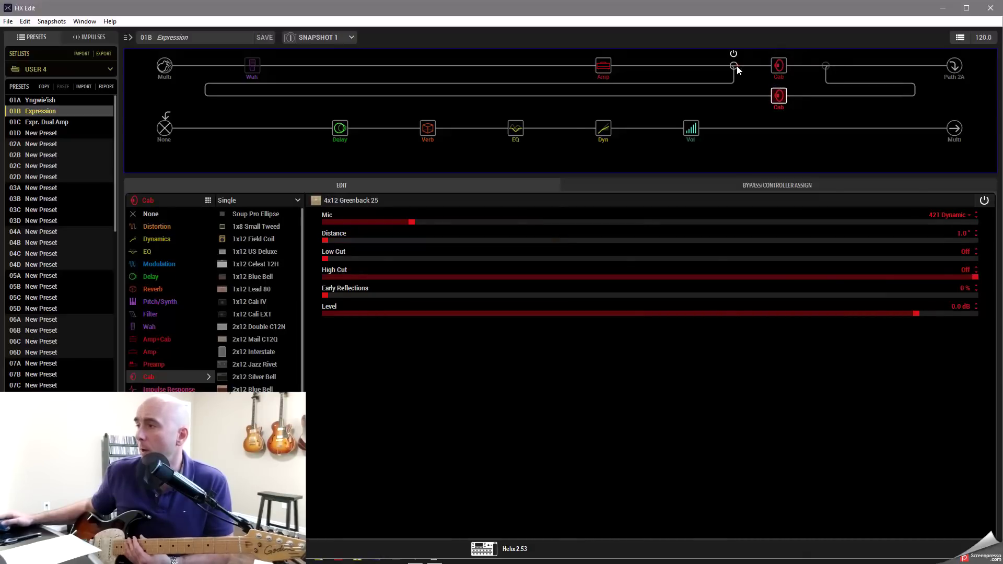
right_click(645, 222)
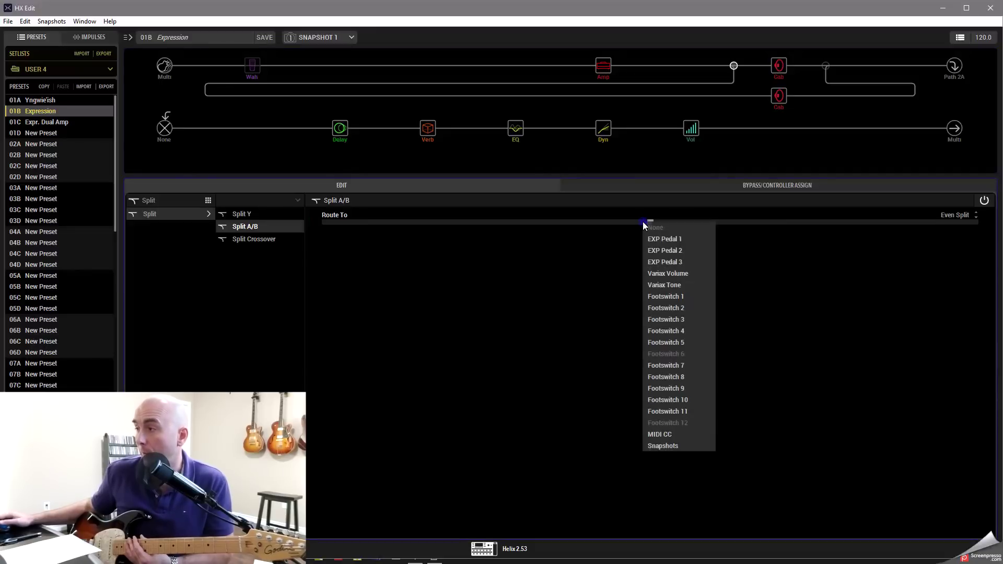
click(659, 263)
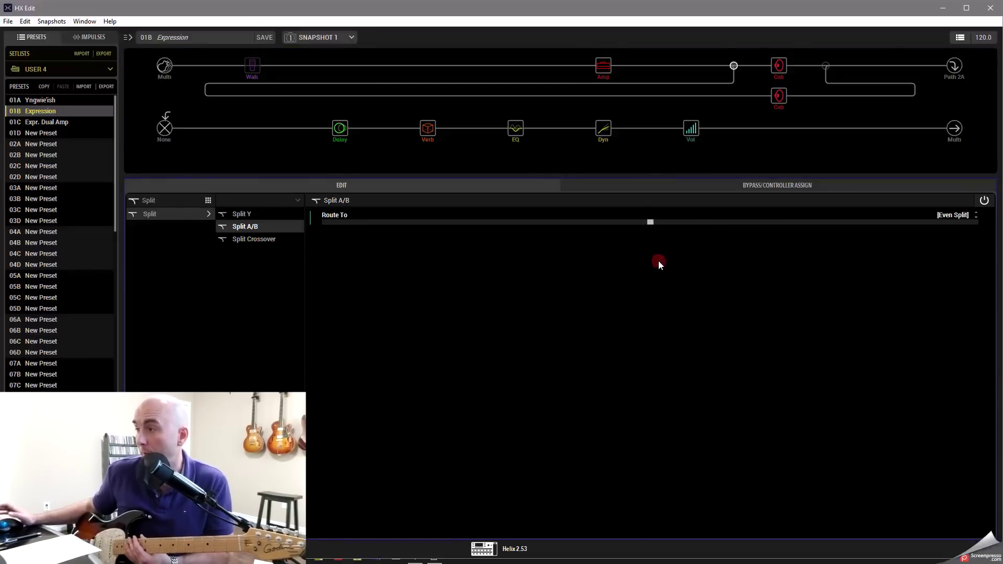
click(739, 185)
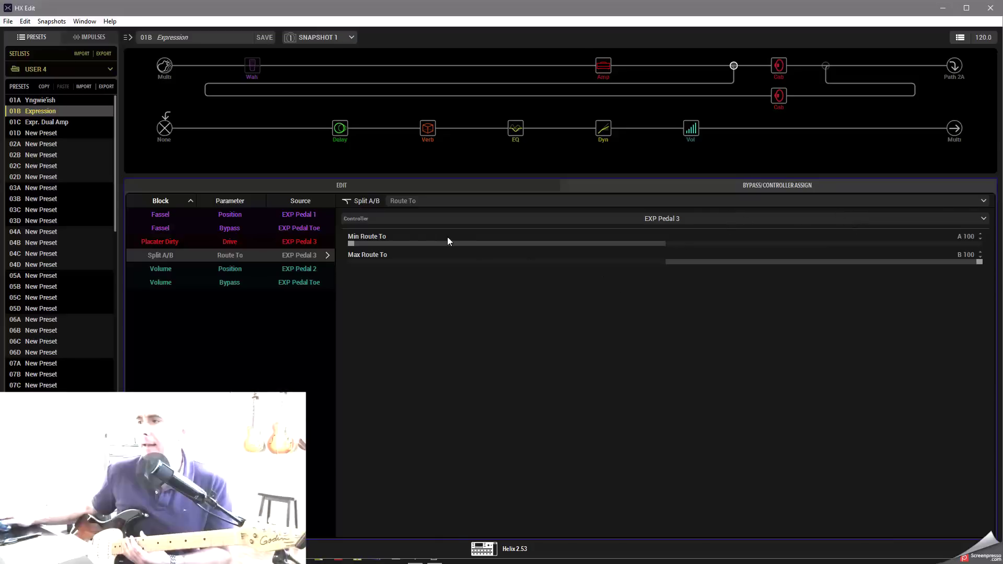
- Set the split's Max Route To pedal value to A 30
mouse_move(788, 102)
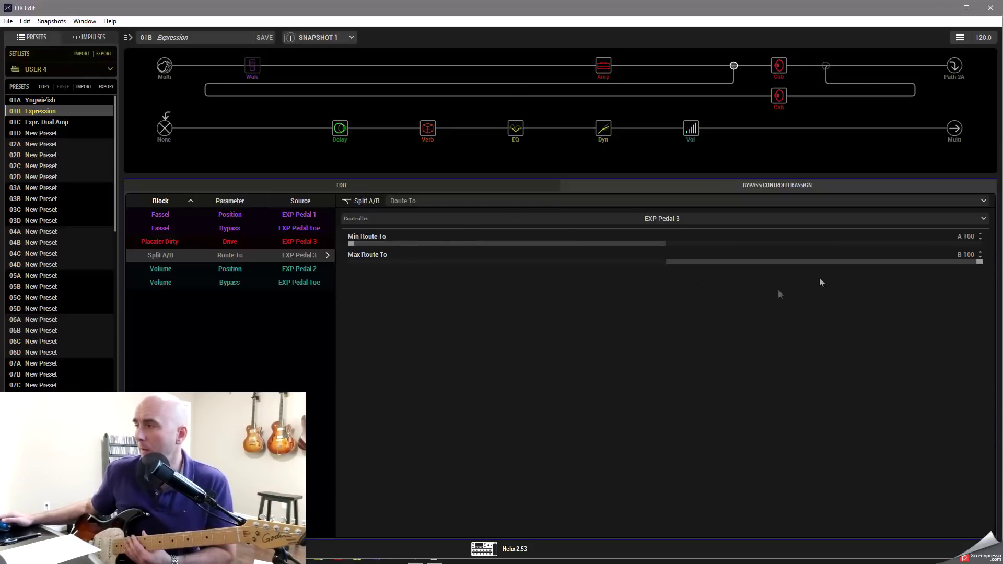
click(974, 262)
drag(872, 269, 612, 276)
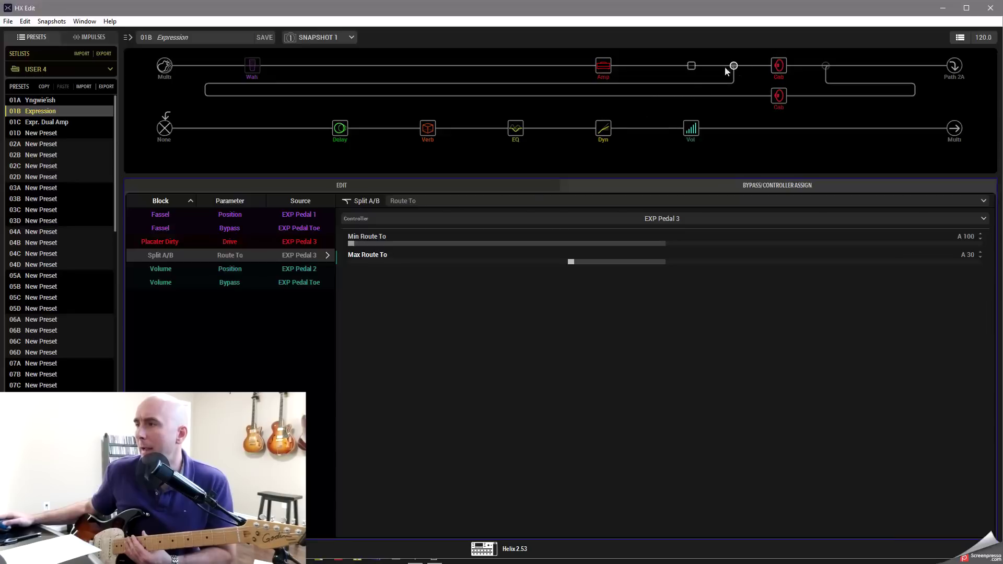
click(472, 187)
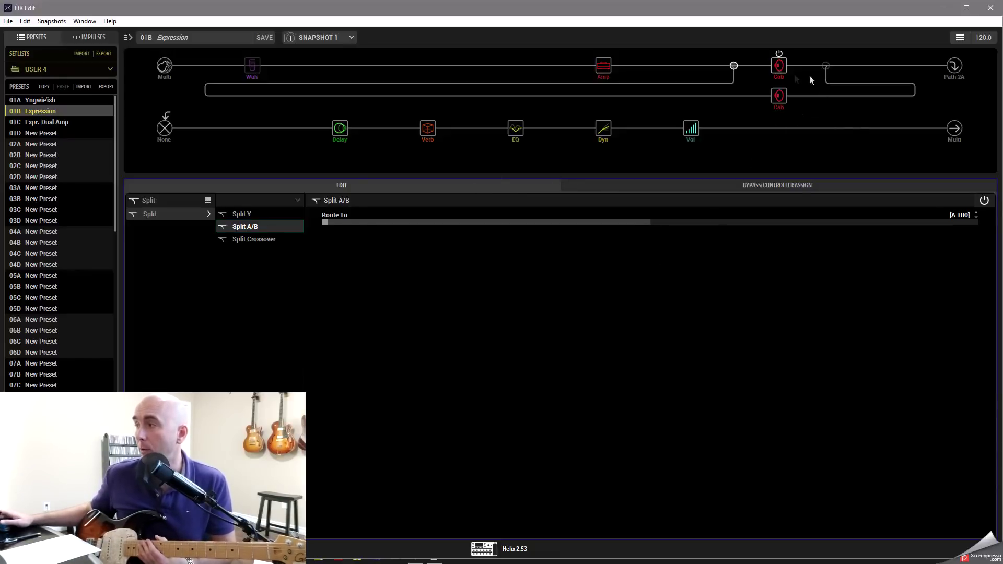
- Check the upper cab, lower cab and split, then select the Placater Dirty amp
click(784, 68)
click(779, 100)
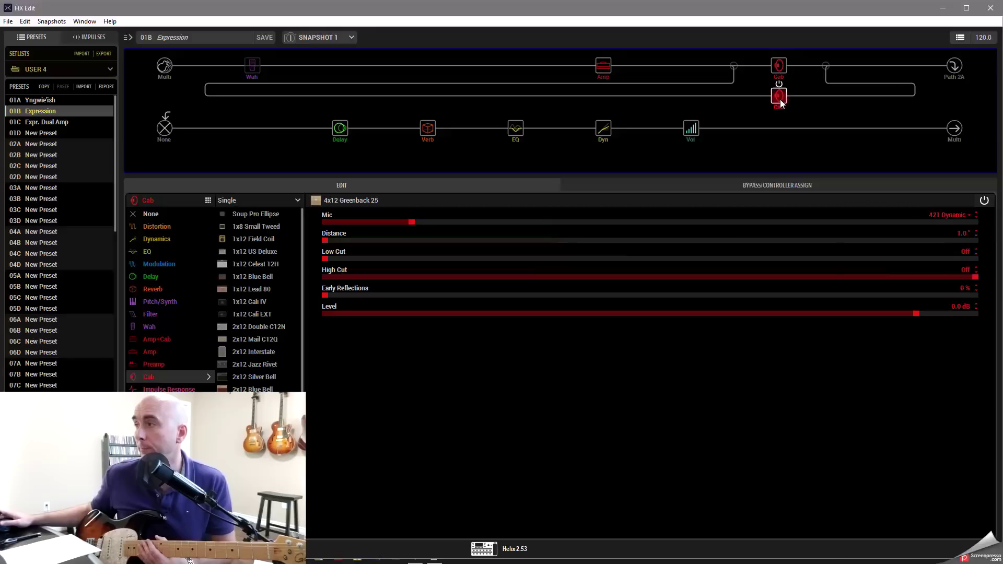
click(735, 67)
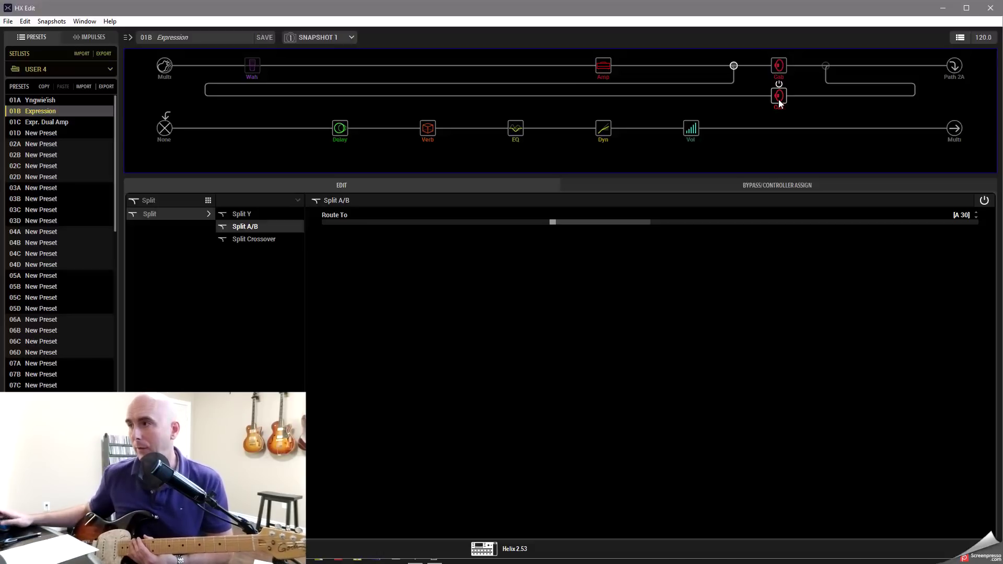
click(606, 72)
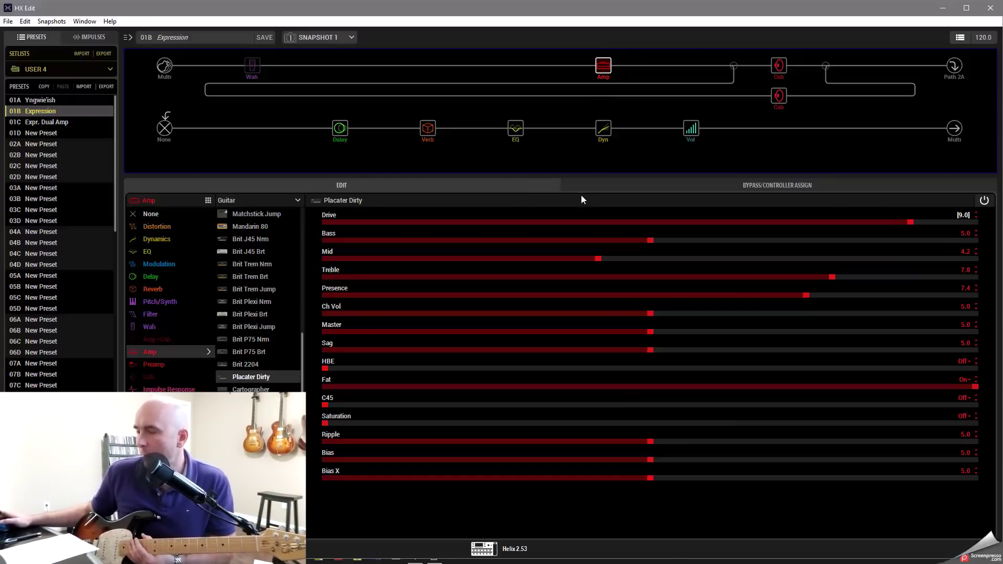
- Assign Ch Vol to EXP Pedal 3 with Min Ch Vol 6.5 and Max Ch Vol 5.0
right_click(673, 317)
click(687, 353)
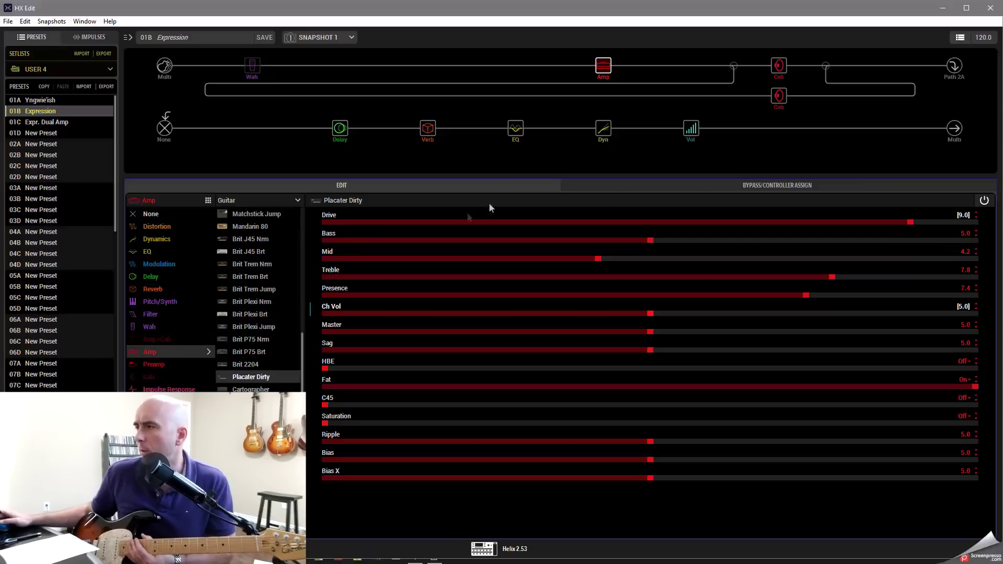
click(669, 184)
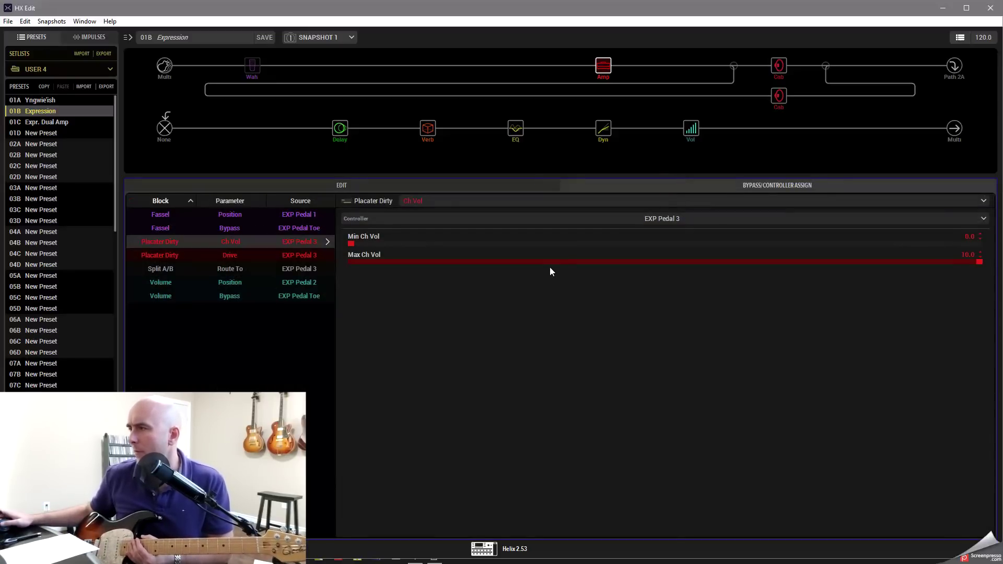
click(652, 246)
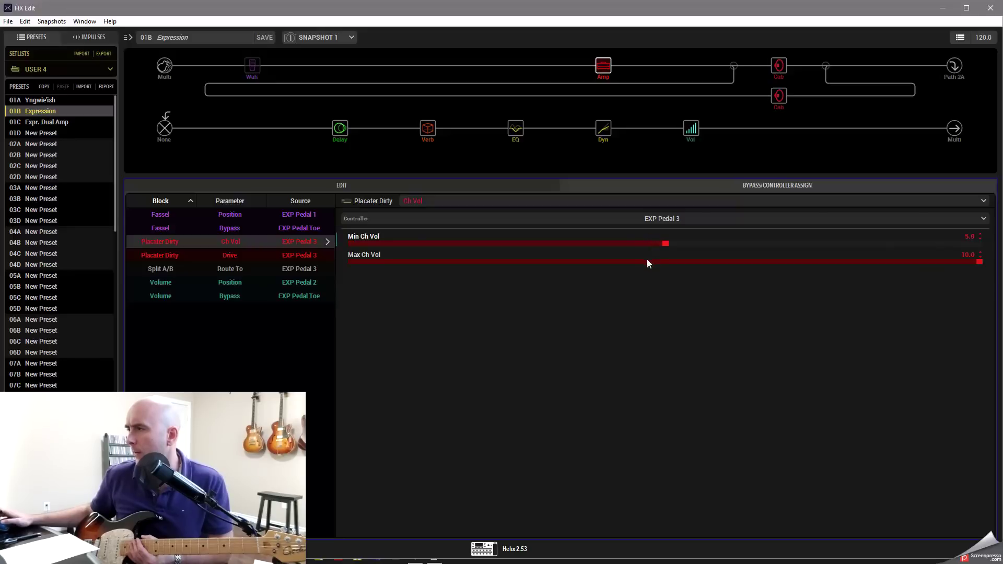
click(668, 263)
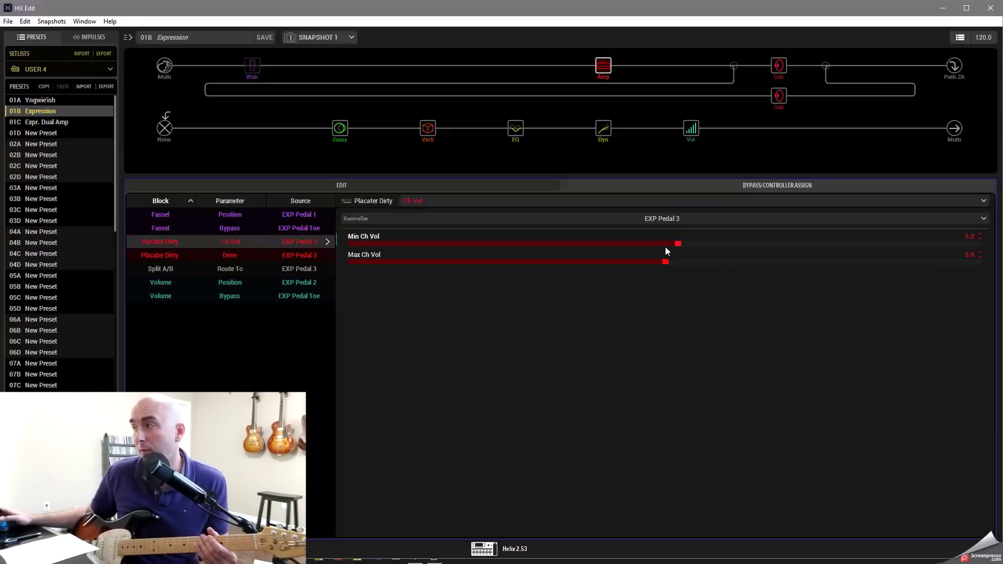
scroll(666, 248, up, 9)
scroll(666, 247, up, 6)
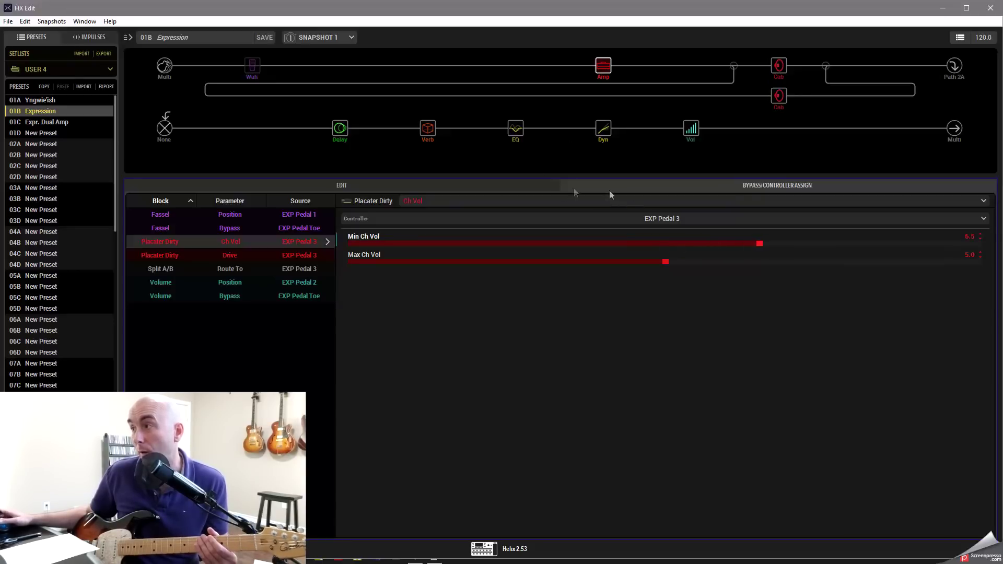
click(467, 187)
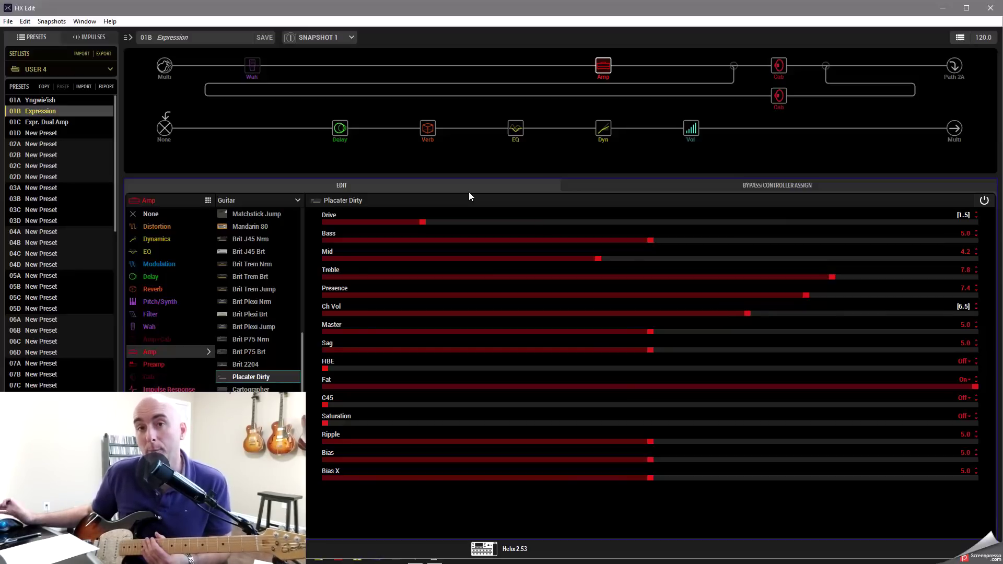
- Raise the Ch Vol pedal minimum from 6.5 to 7.0
click(796, 184)
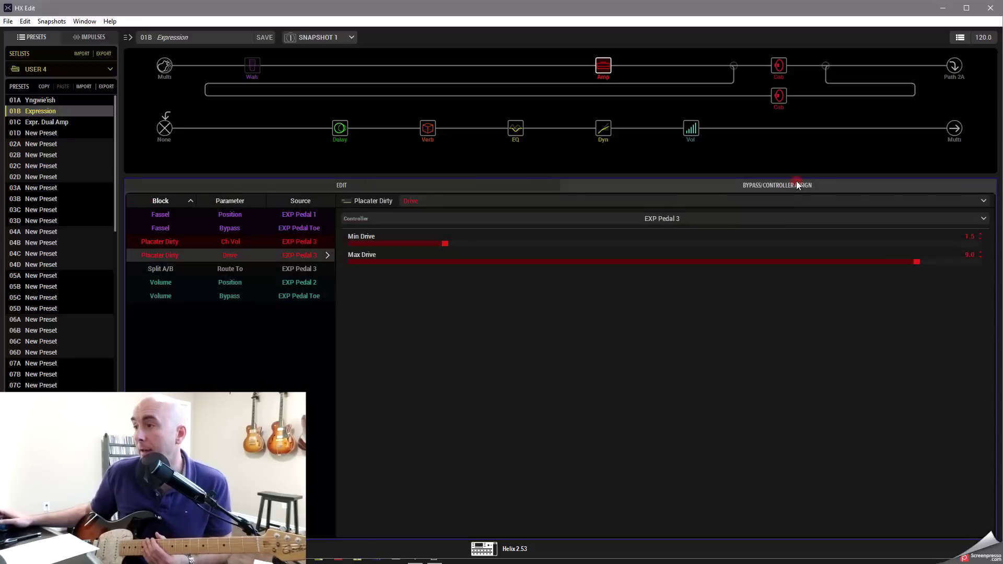
click(226, 241)
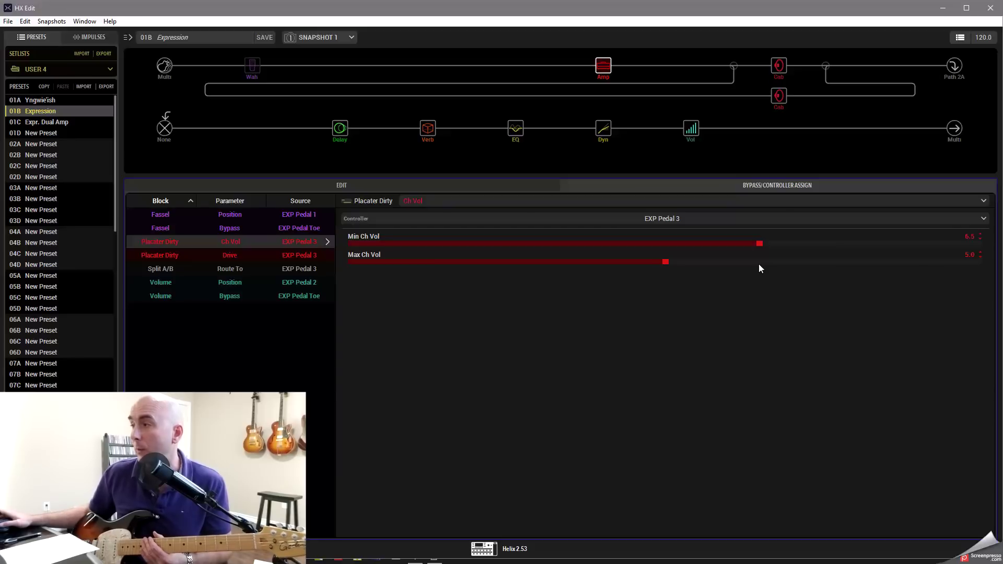
click(349, 187)
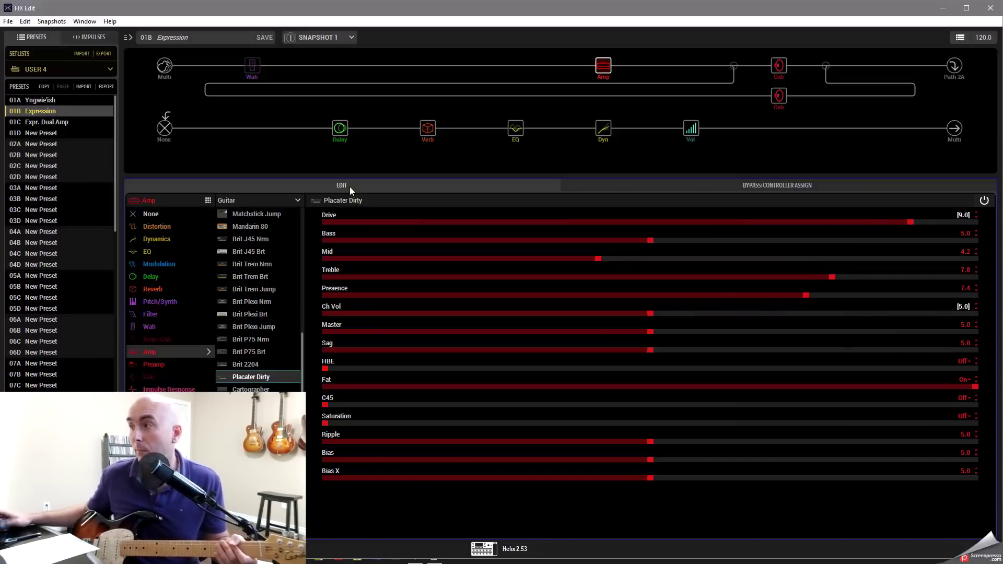
click(642, 184)
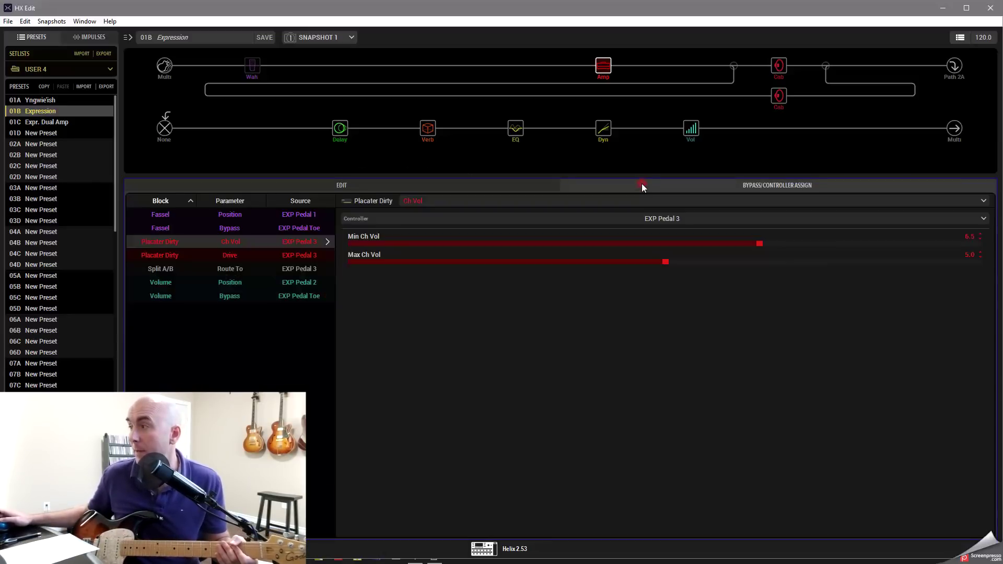
scroll(768, 244, up, 3)
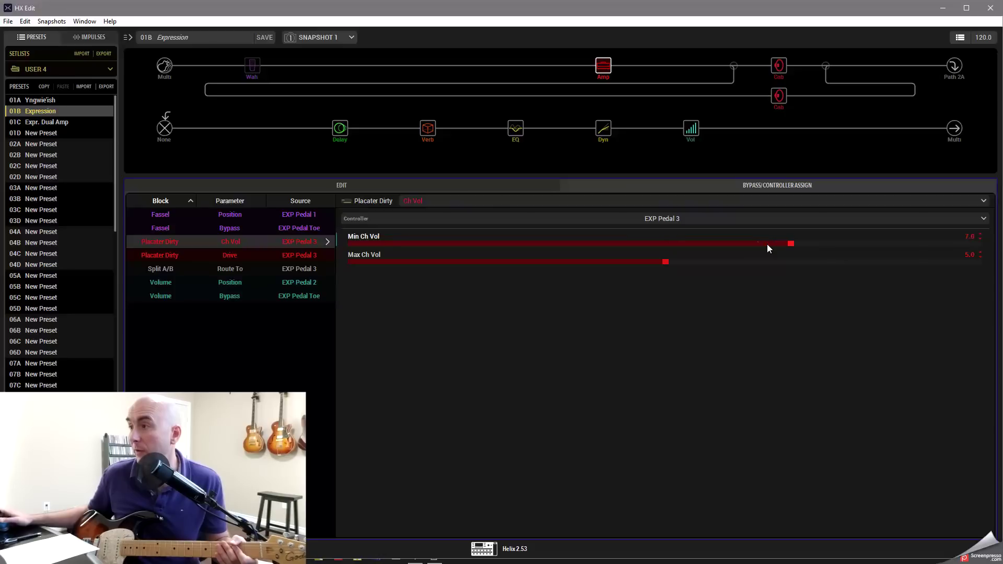
click(424, 184)
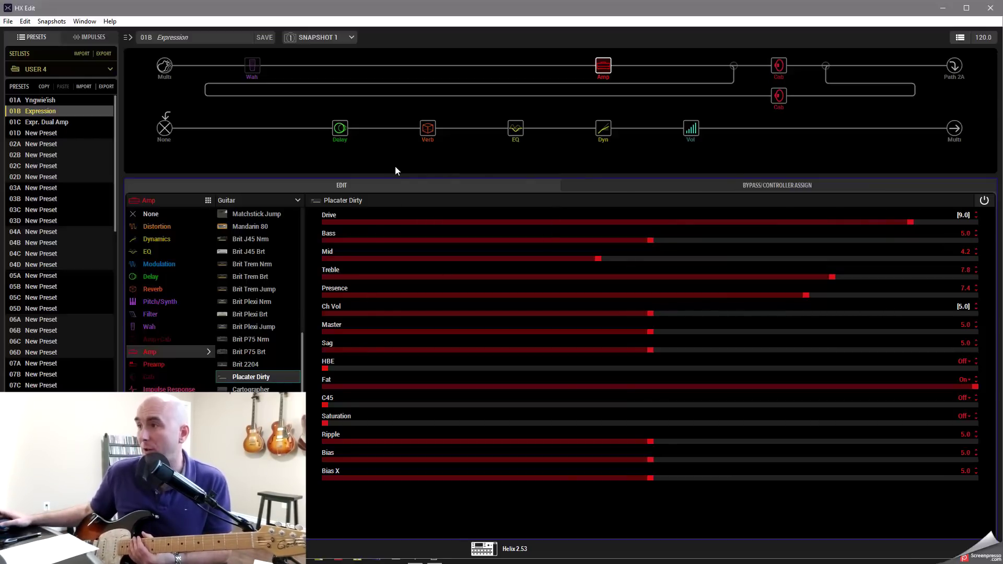
- Assign the Transistor Tape delay's Mix to EXP Pedal 3, ranging from 0 % to about 25 %
click(345, 135)
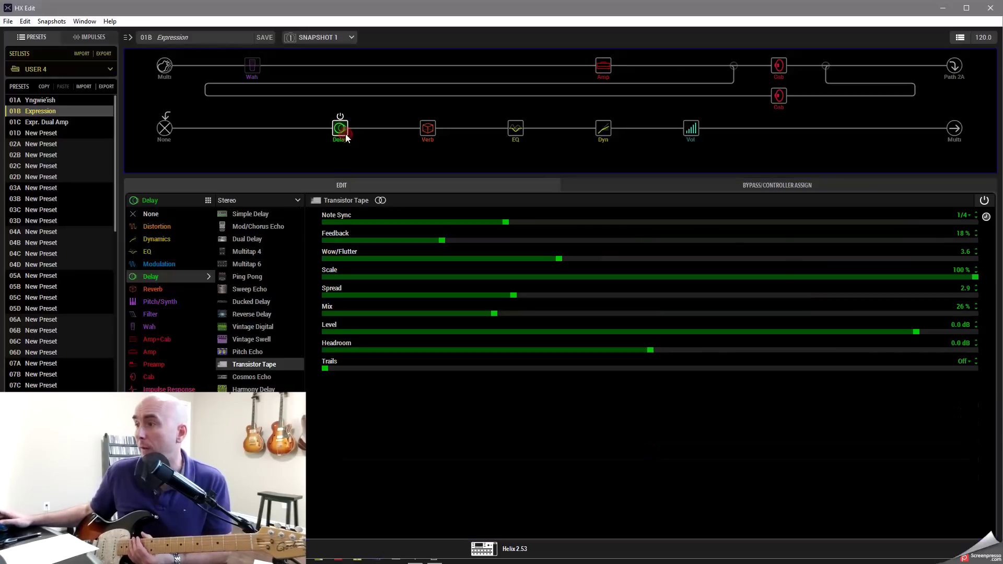
right_click(490, 315)
click(494, 355)
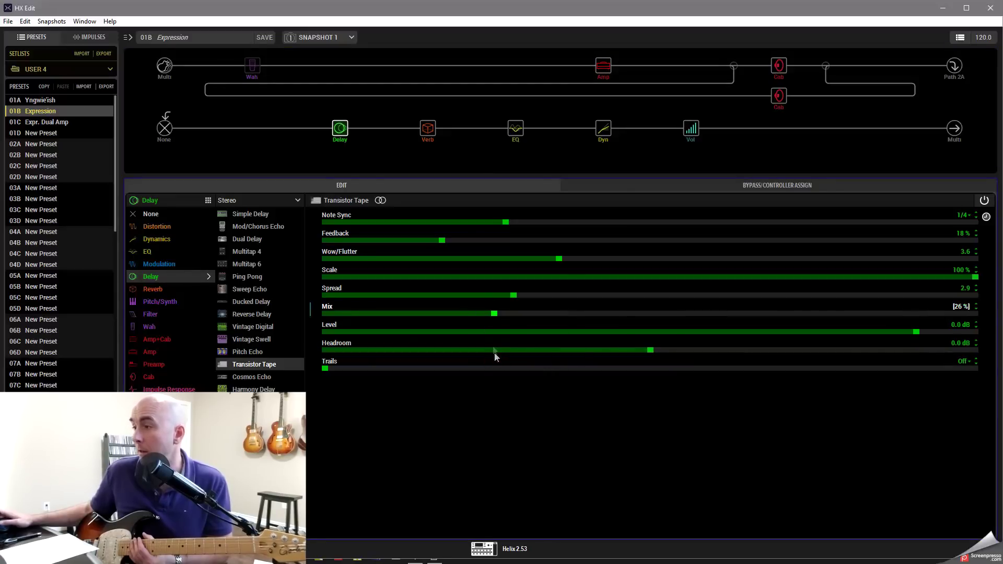
click(727, 180)
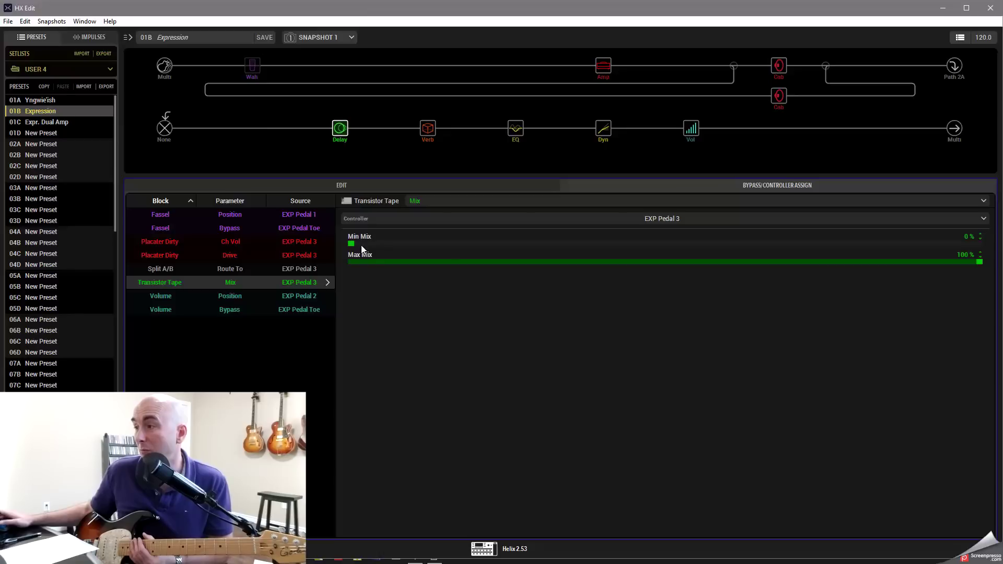
click(488, 261)
scroll(487, 260, up, 6)
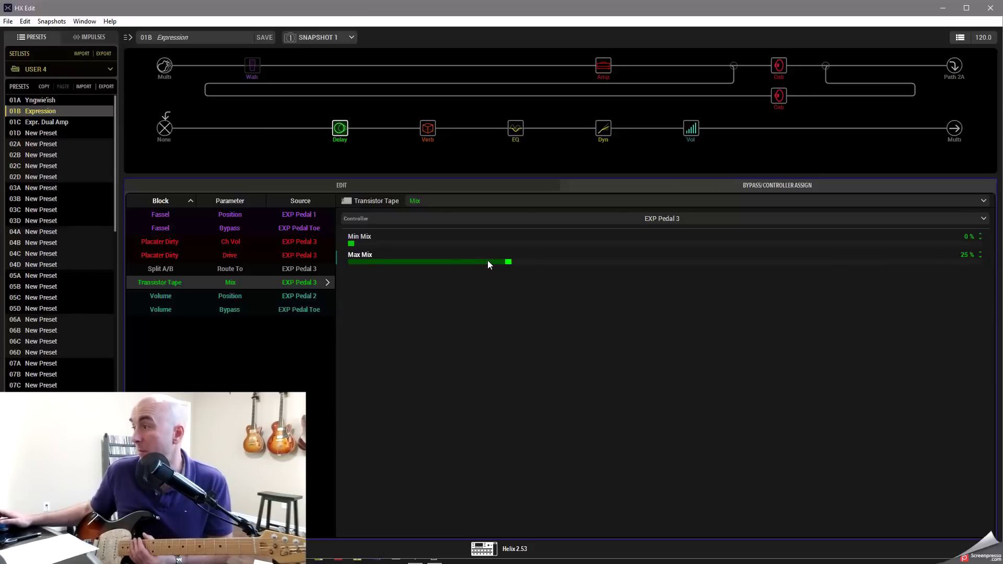
click(403, 179)
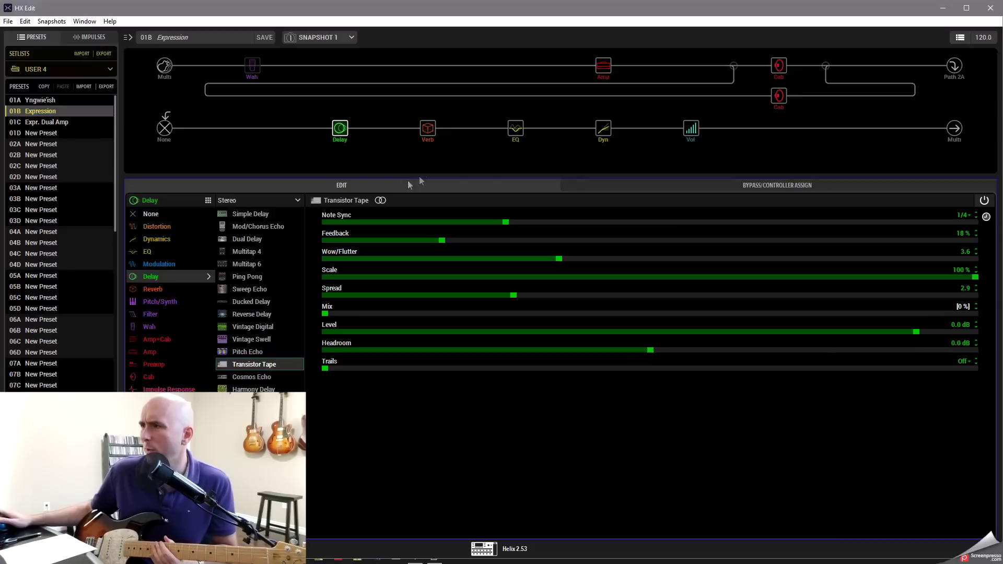
- Assign the Ganymede reverb's Mix to EXP Pedal 3
click(437, 133)
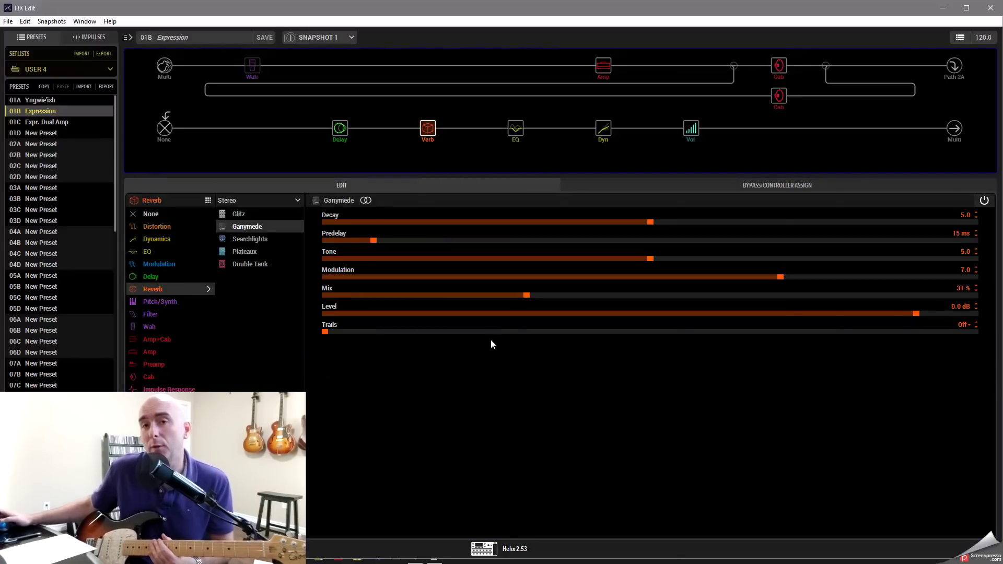
right_click(519, 294)
click(538, 335)
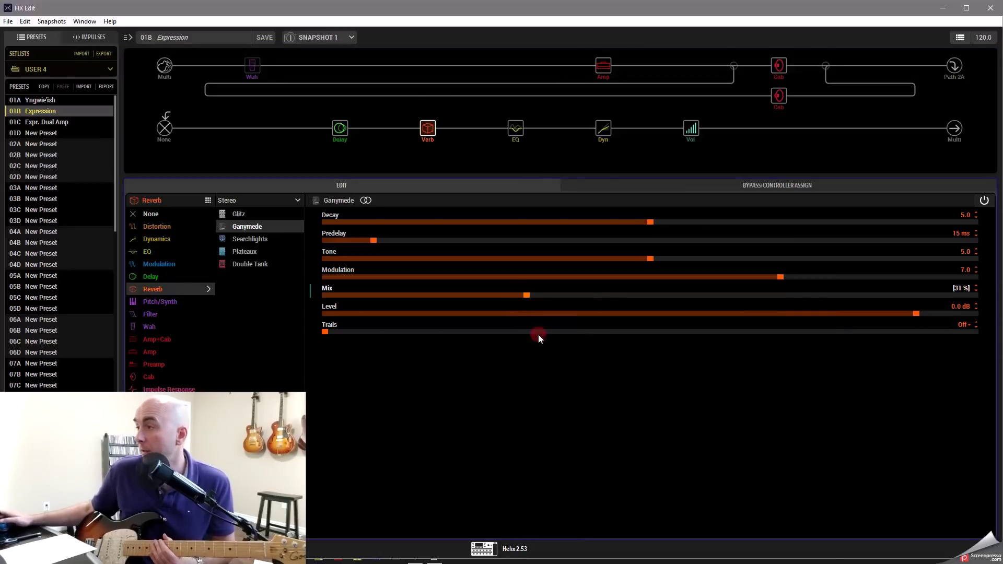
click(737, 183)
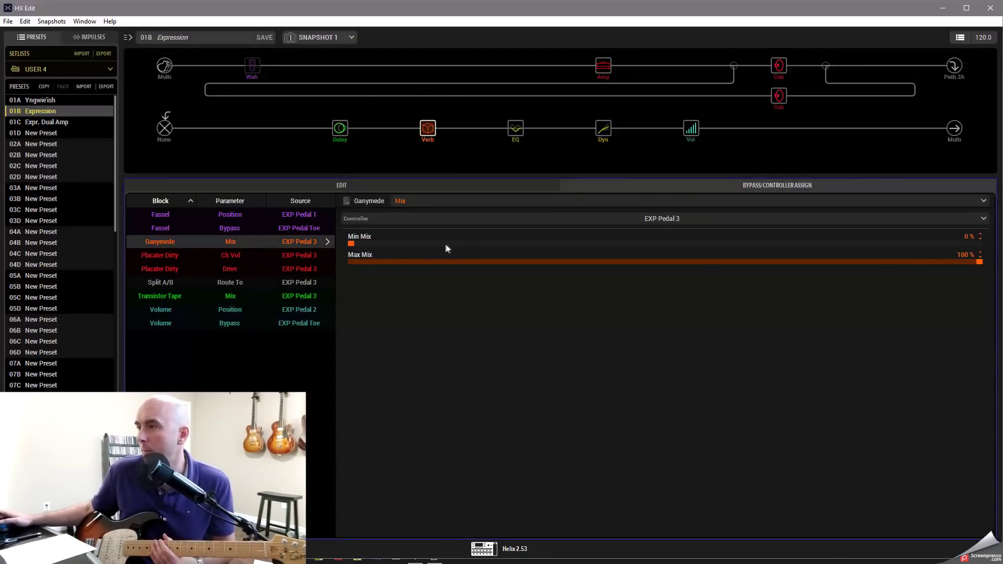
- Set the reverb Mix pedal range to 40 % minimum and about 28 % maximum
scroll(436, 245, up, 20)
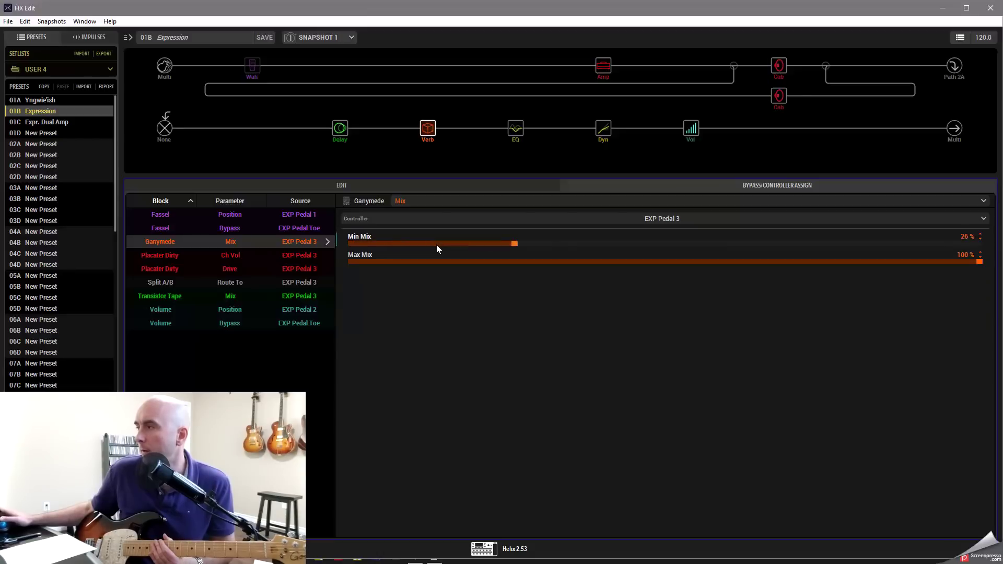
scroll(437, 249, up, 5)
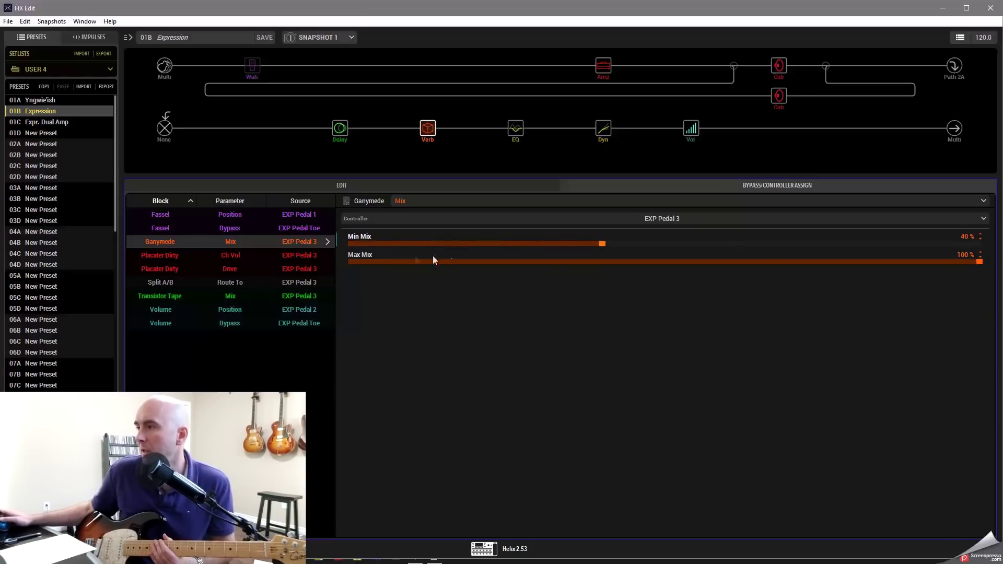
click(502, 262)
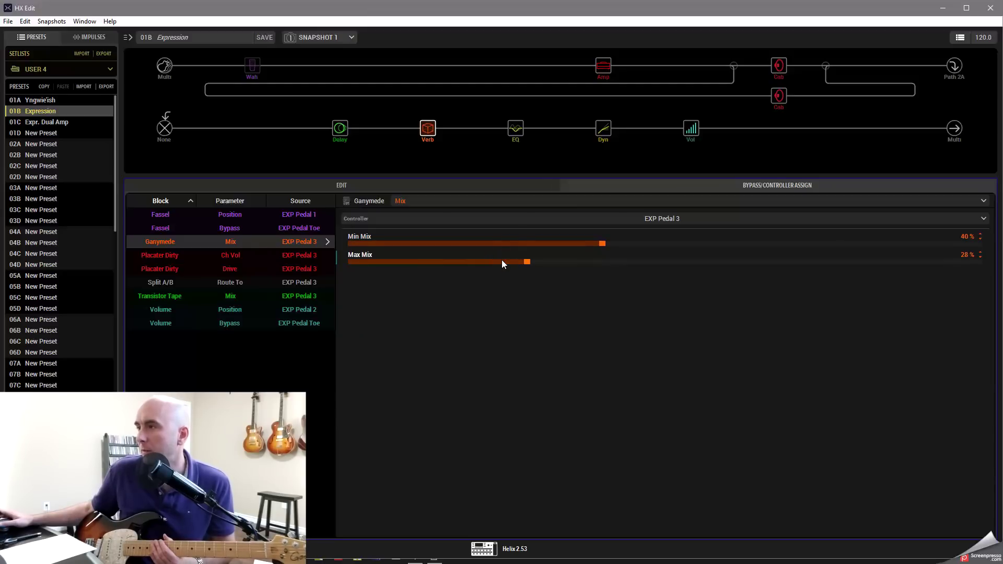
click(449, 187)
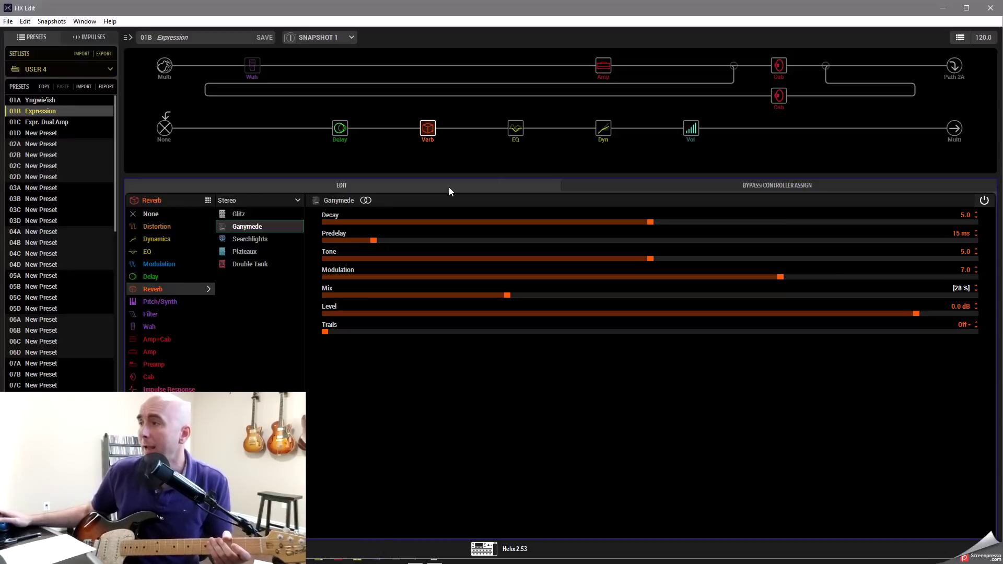
click(523, 129)
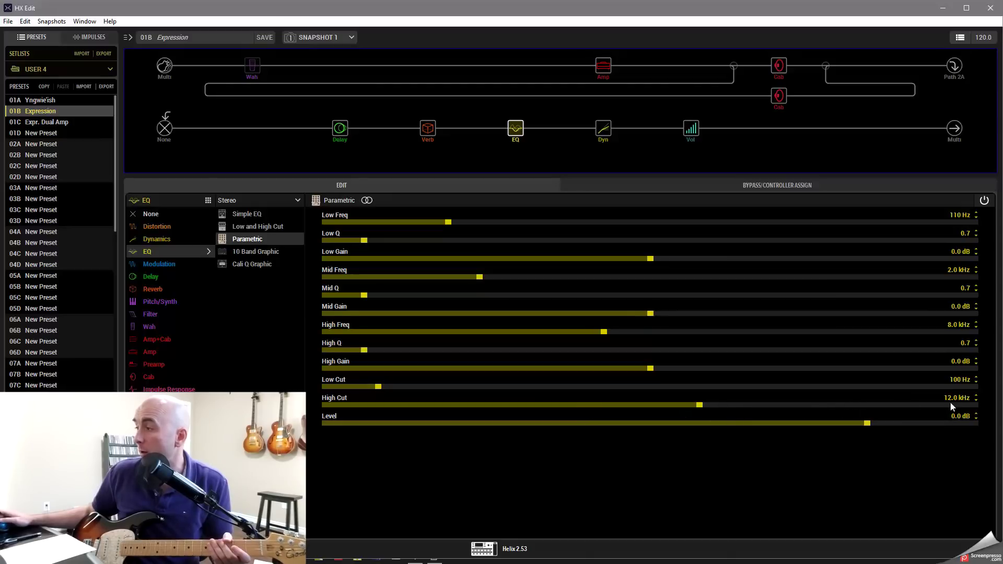
- Assign the Parametric EQ's High Cut to EXP Pedal 3, ranging from 13.0 kHz to 10.5 kHz
right_click(736, 406)
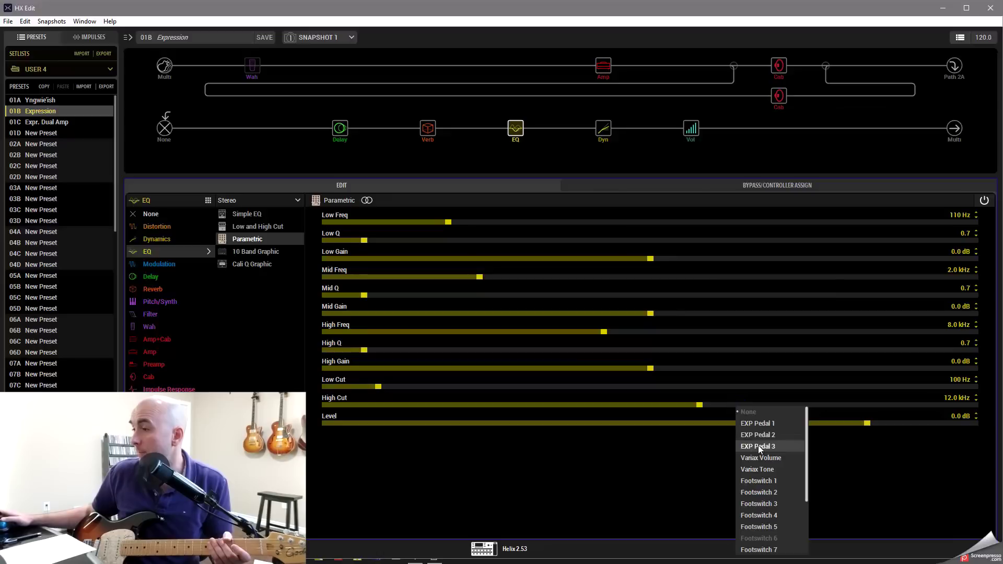
click(760, 447)
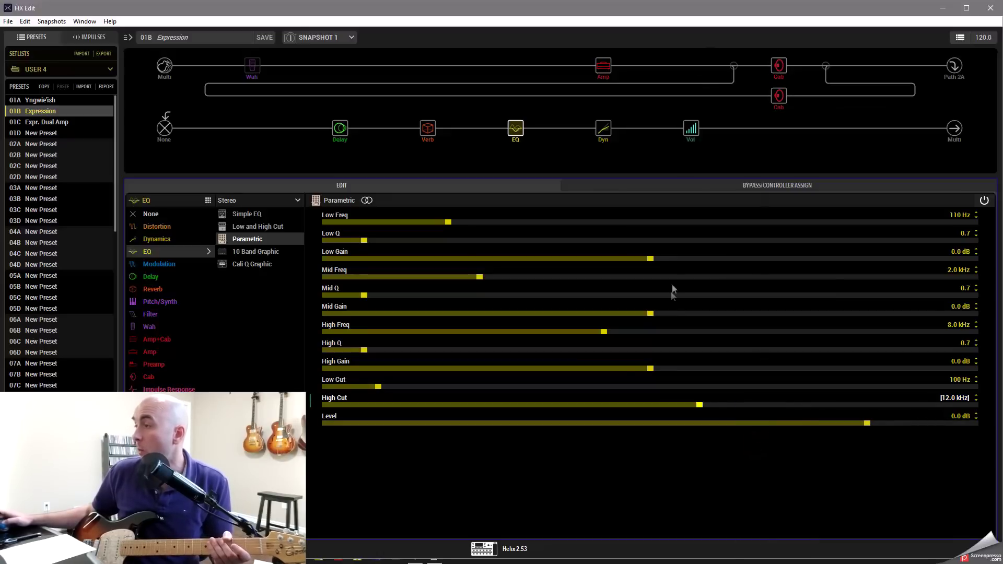
click(747, 185)
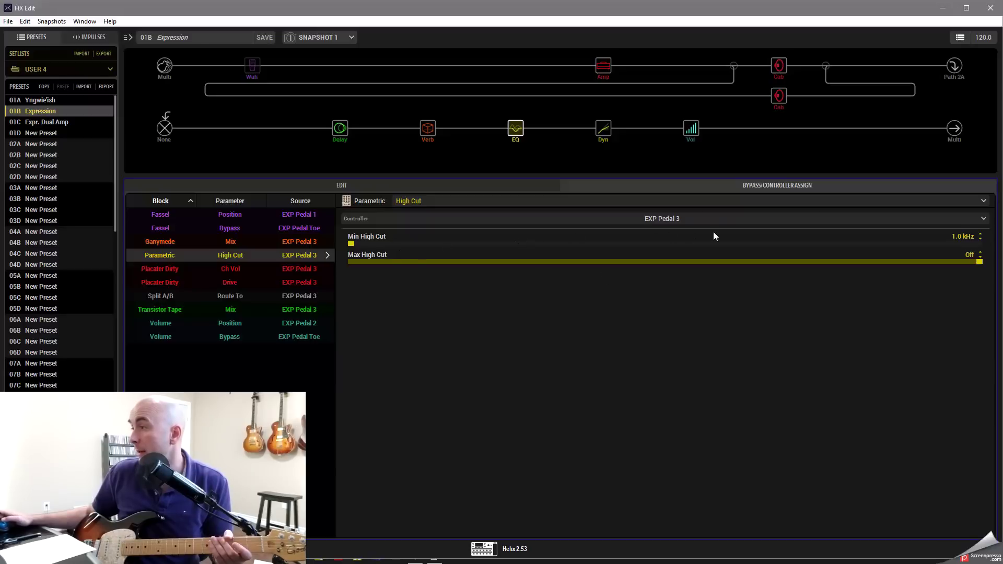
click(771, 244)
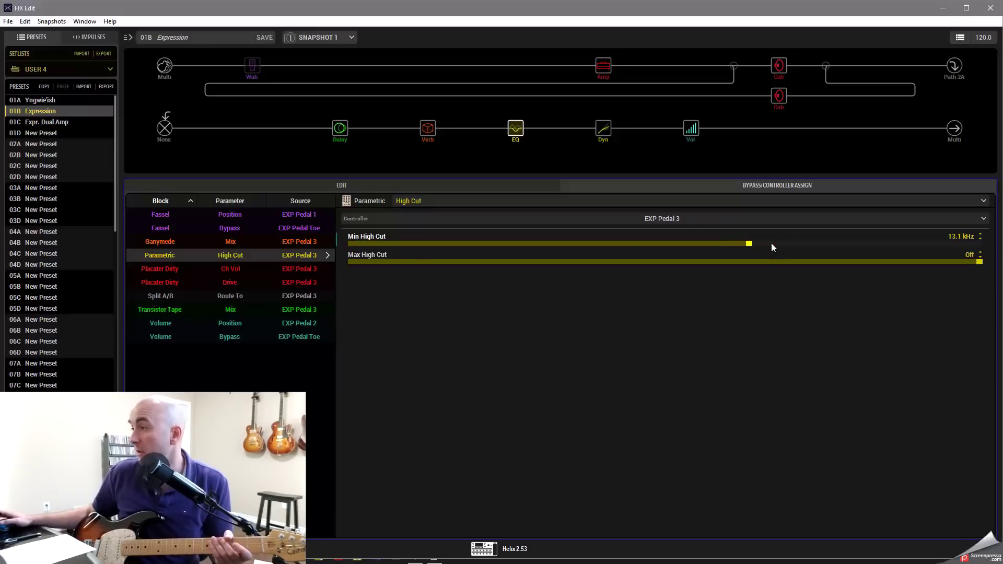
drag(772, 243, 746, 262)
click(714, 261)
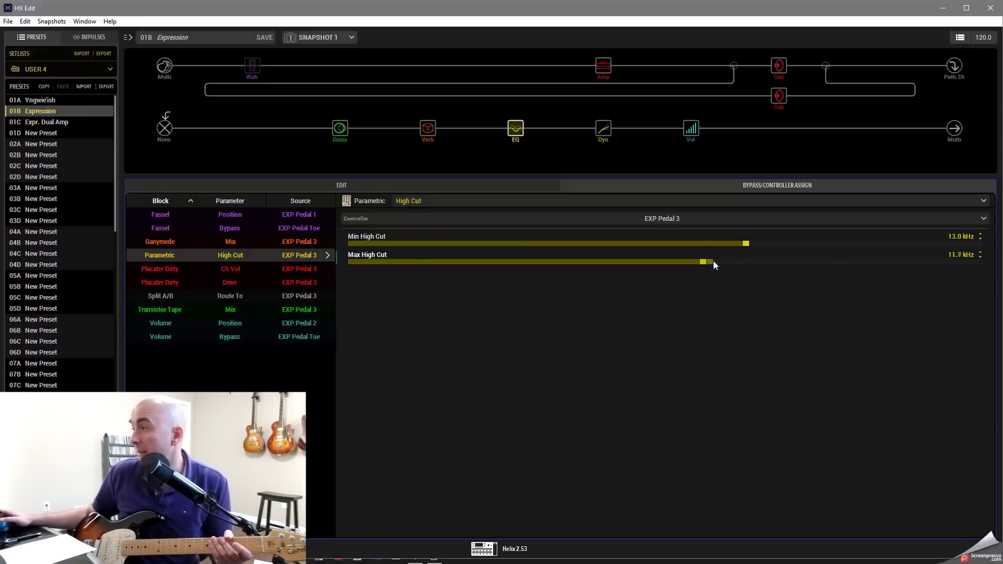
scroll(714, 261, down, 12)
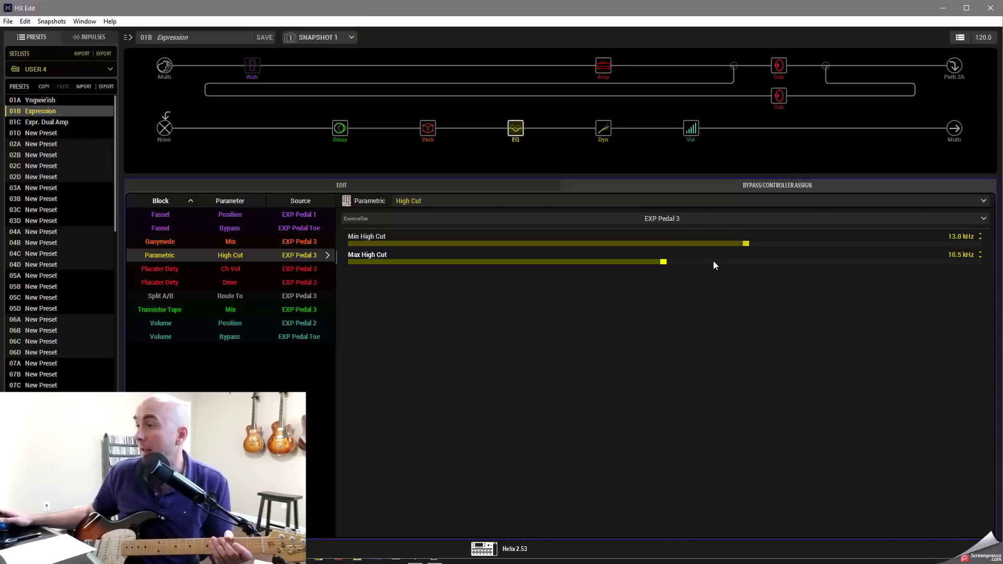
click(435, 187)
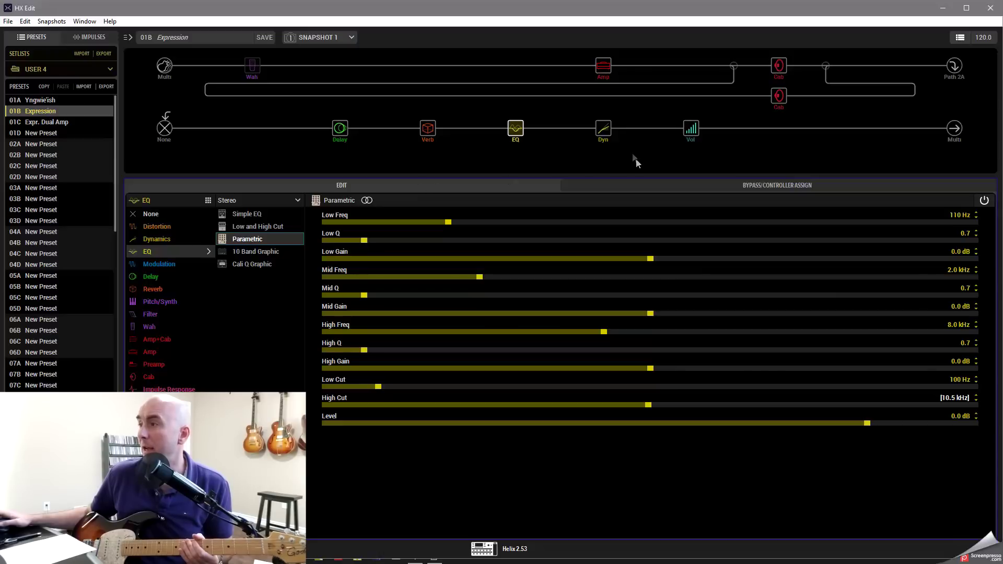
- Assign the LA Studio Comp's Peak Reduction to EXP Pedal 3, ranging from 6.5 to 5.0
click(606, 137)
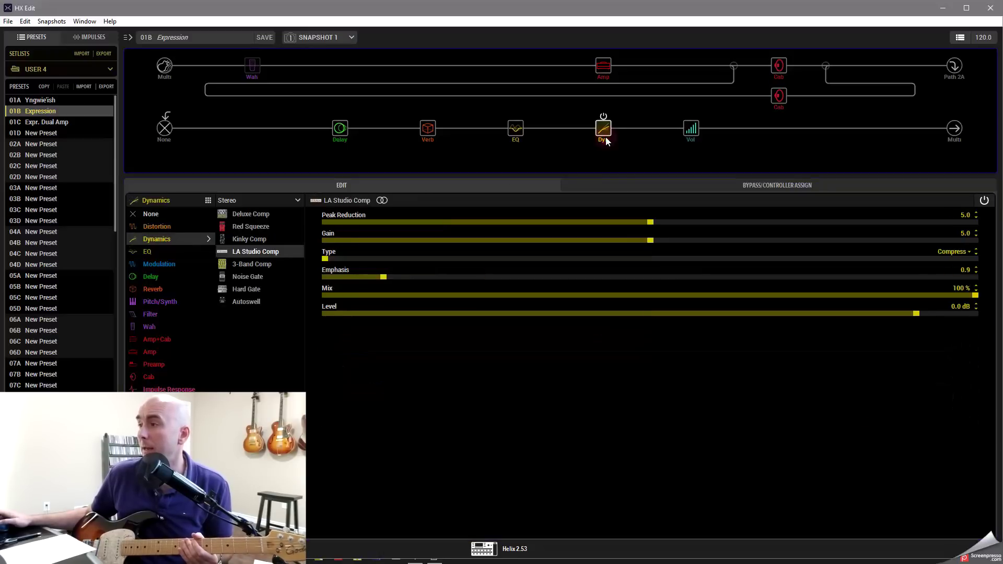
right_click(631, 224)
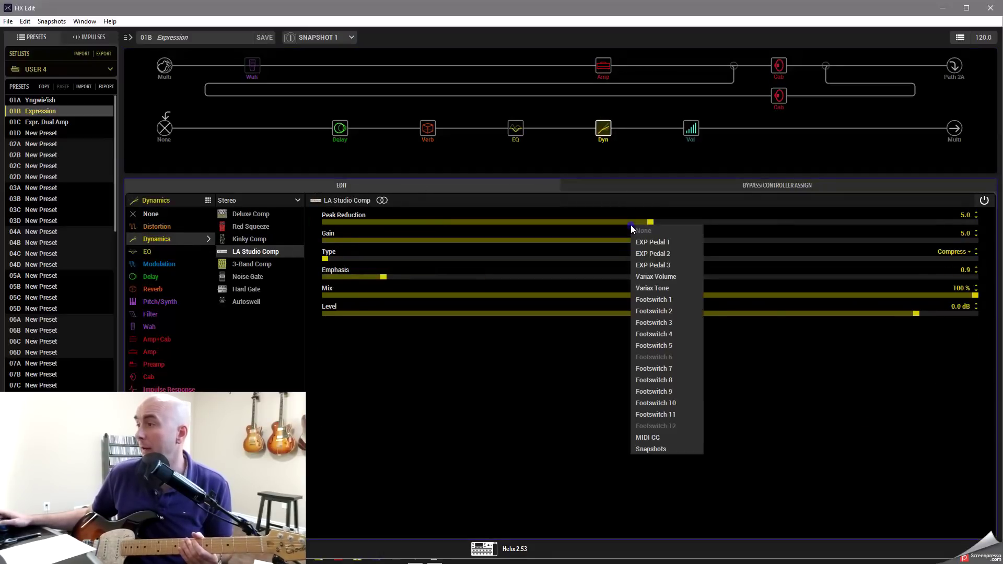
click(647, 261)
click(743, 189)
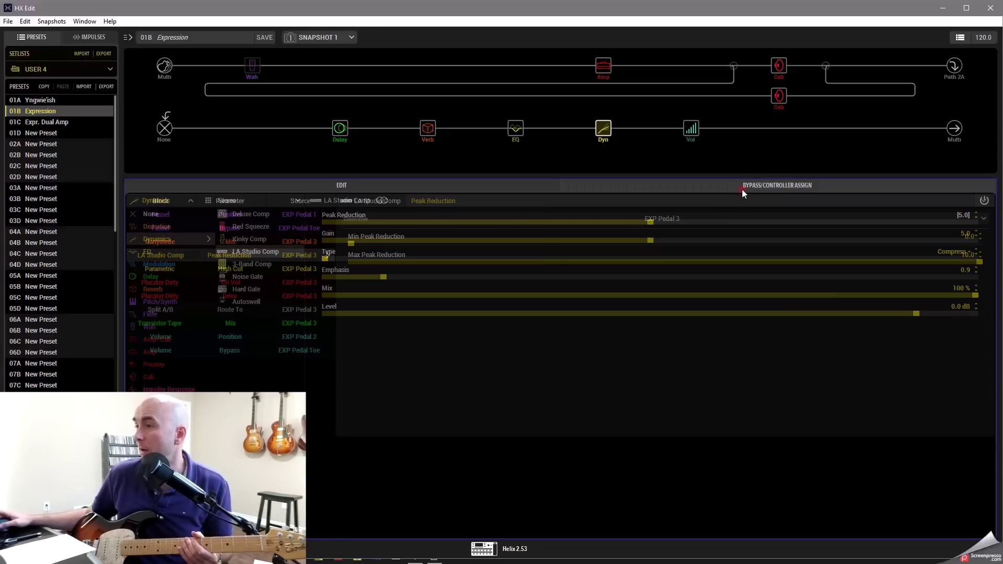
click(723, 243)
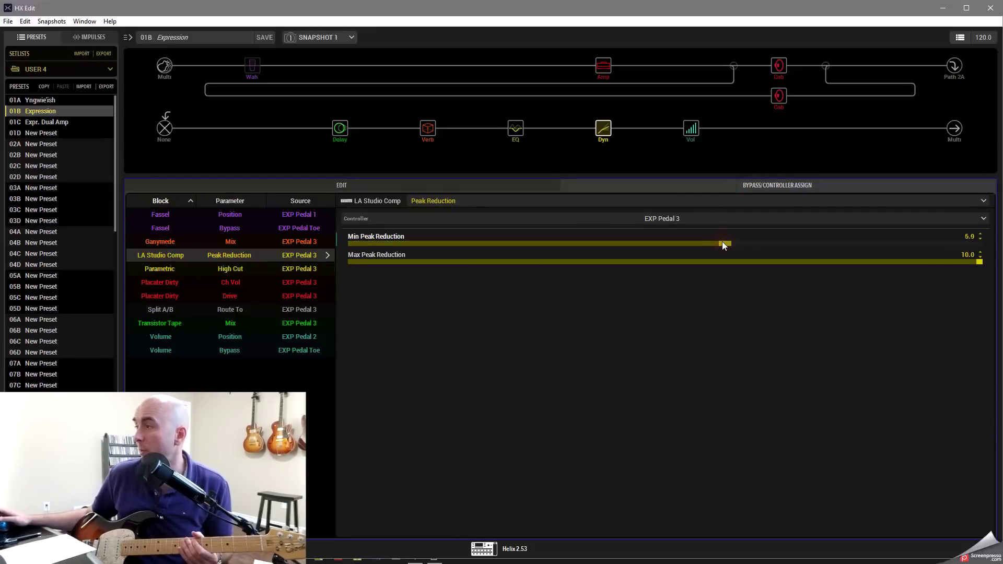
scroll(722, 243, up, 2)
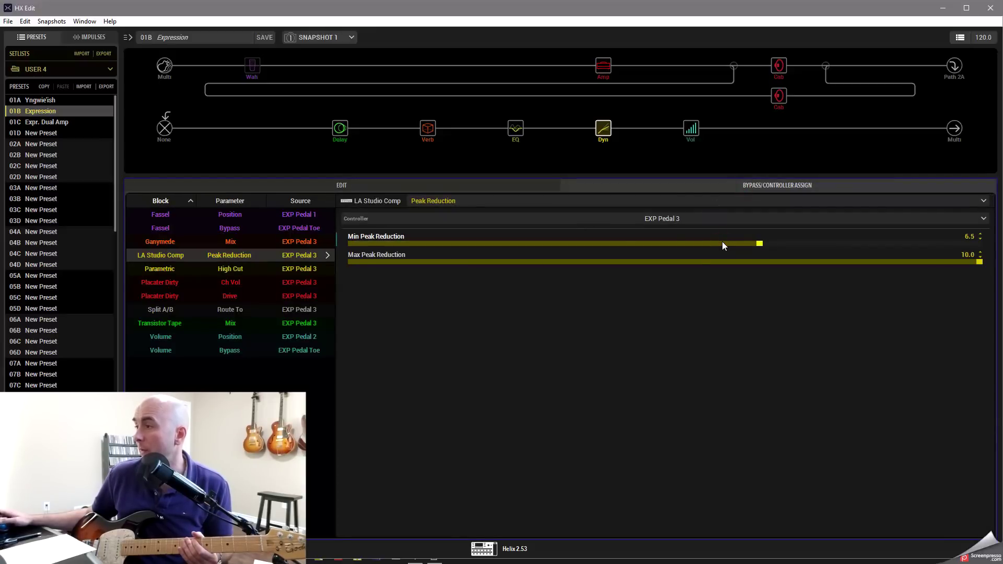
click(665, 264)
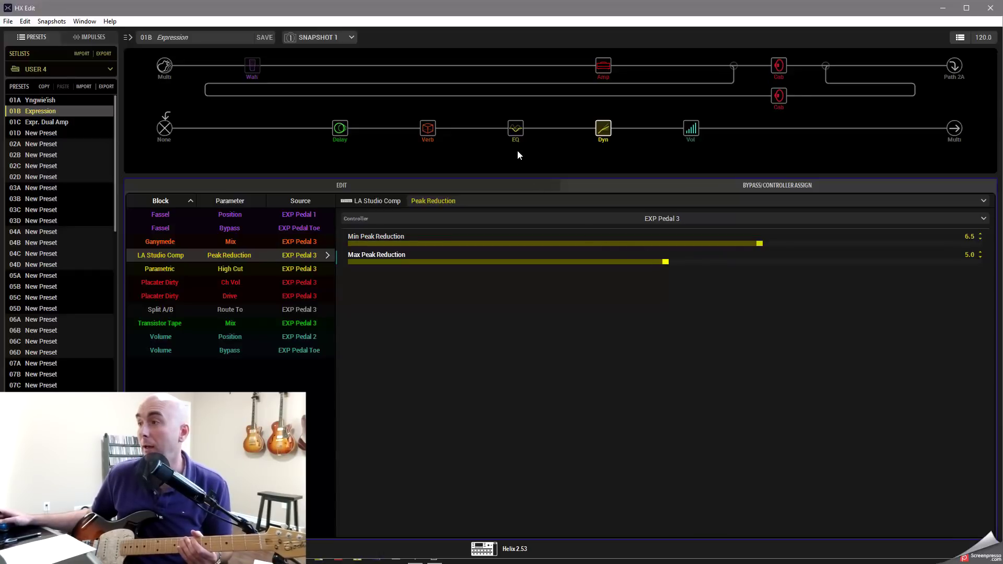
click(468, 183)
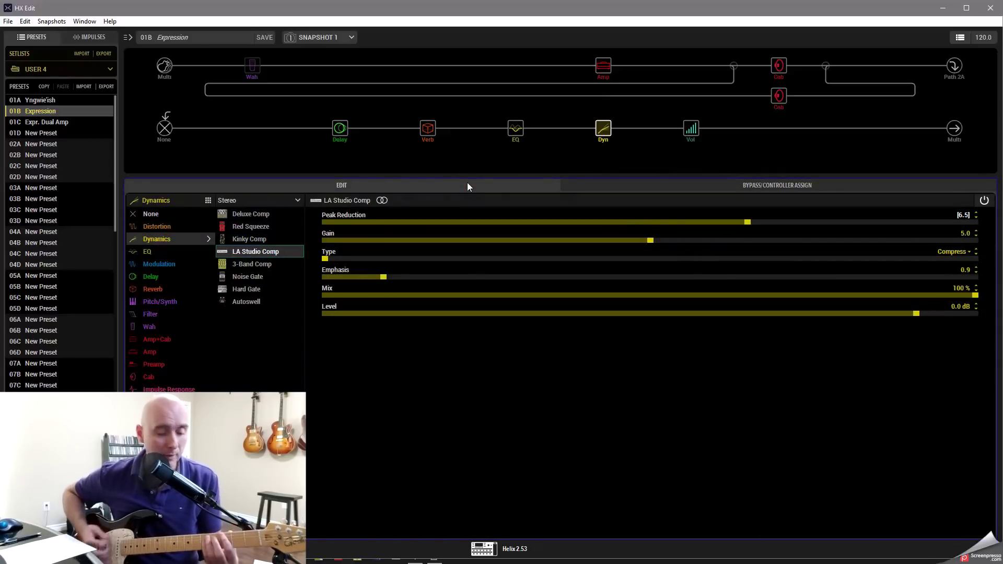